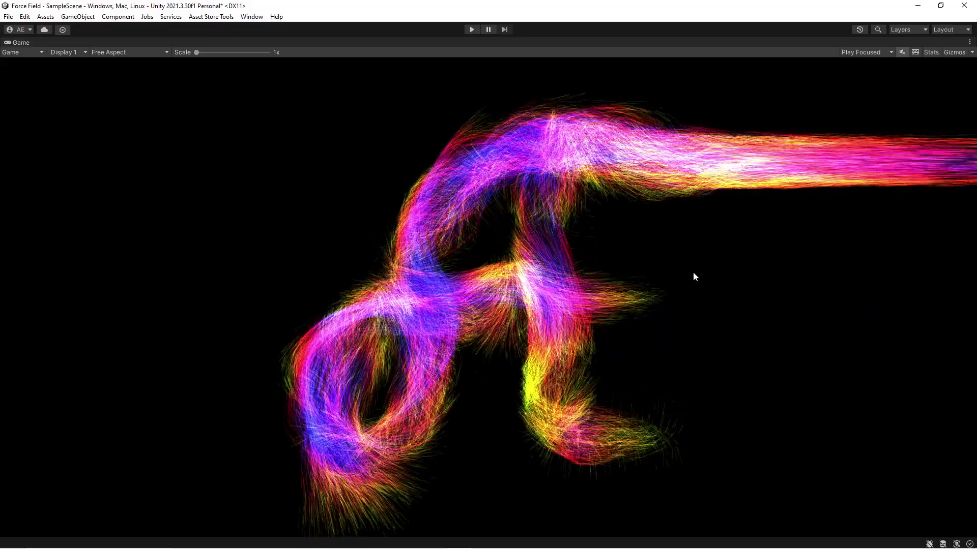
- Un-maximize the Game view with Shift+Space to show the scene, hierarchy and project panels
key("shift+space")
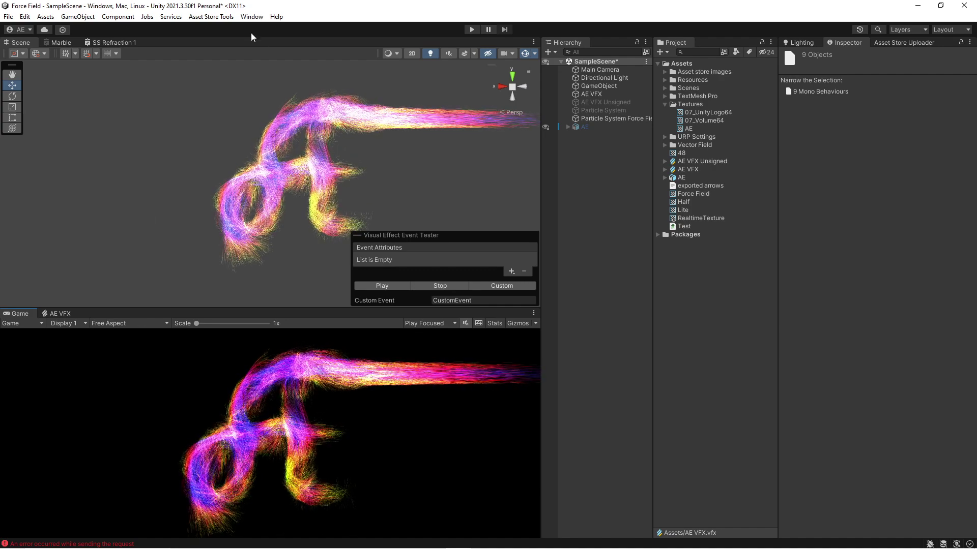
- Open Window > Vector Field V2 and expand its Import section showing the empty Texture 3D slot
left_click(251, 17)
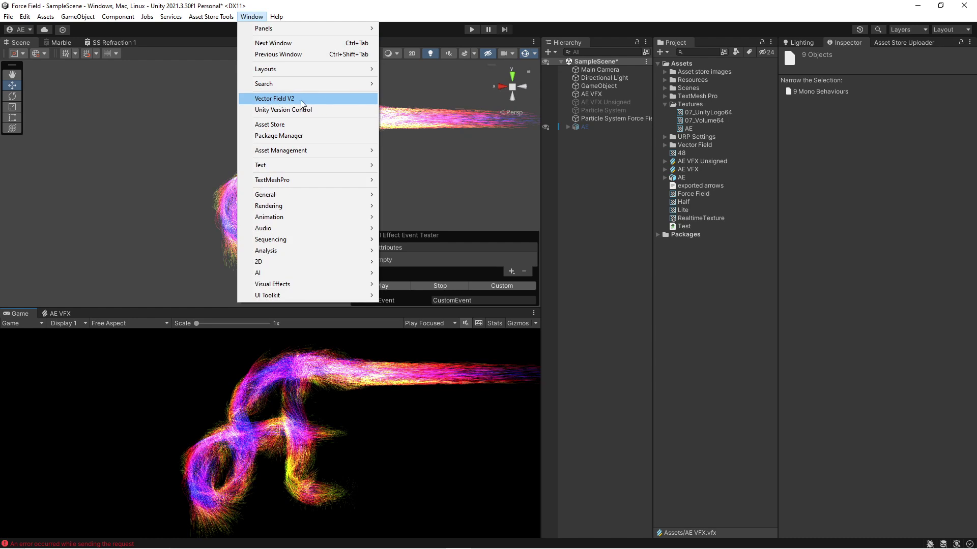
left_click(270, 100)
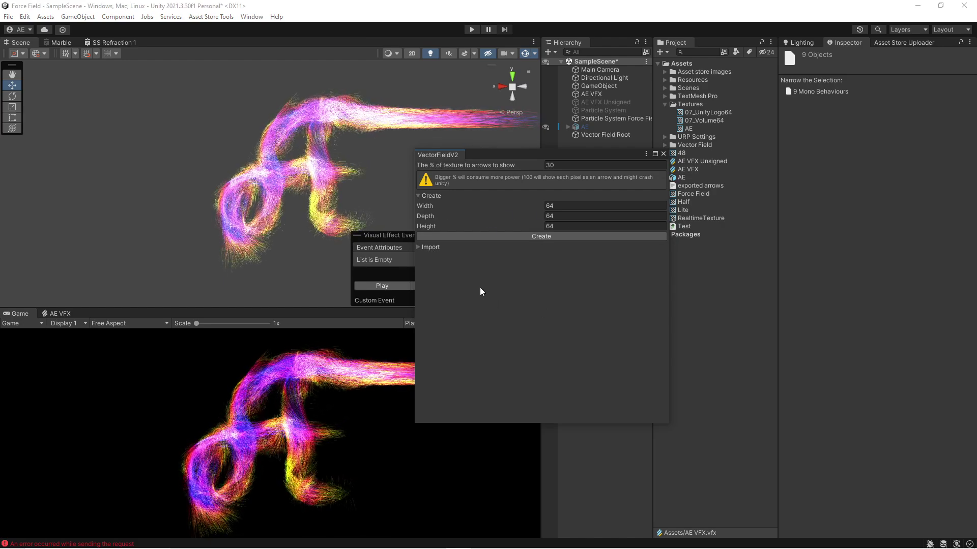
left_click(418, 248)
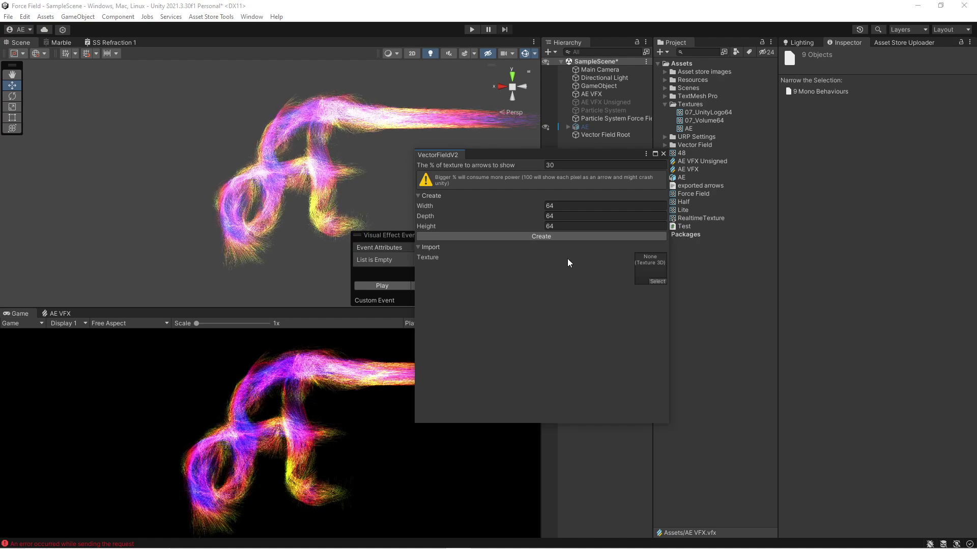
- Load a Texture3D asset into the Vector Field V2 Texture slot, creating an Absolute entry with force 0.8
left_click_drag(486, 153, 442, 148)
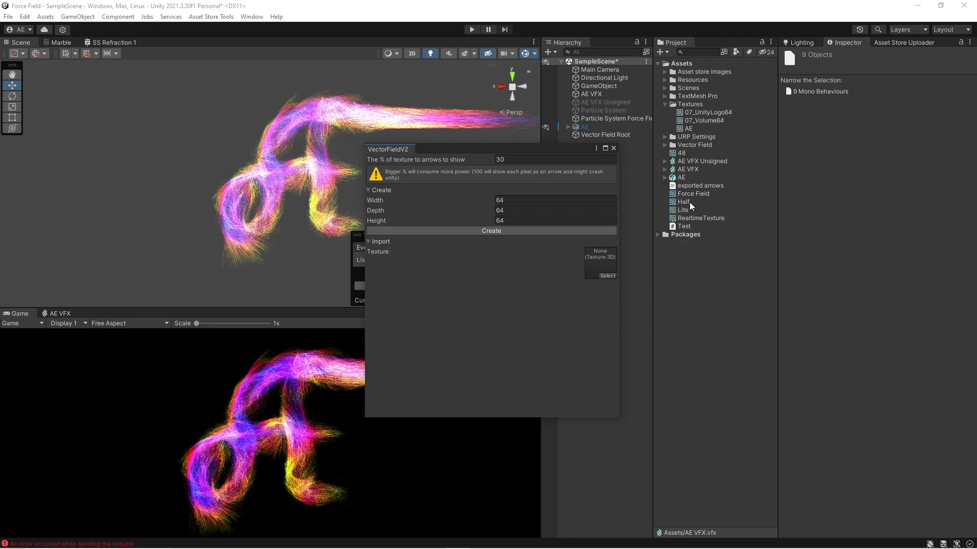
left_click_drag(687, 202, 586, 264)
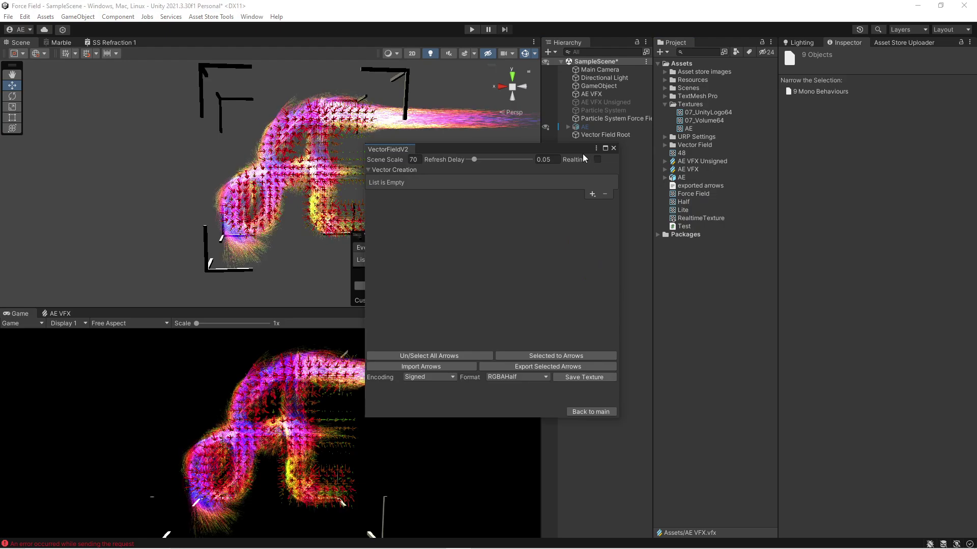
left_click_drag(579, 149, 838, 149)
- Maximize the Scene view and orbit closer to the vector field arrows
right_click_drag(459, 154, 406, 156)
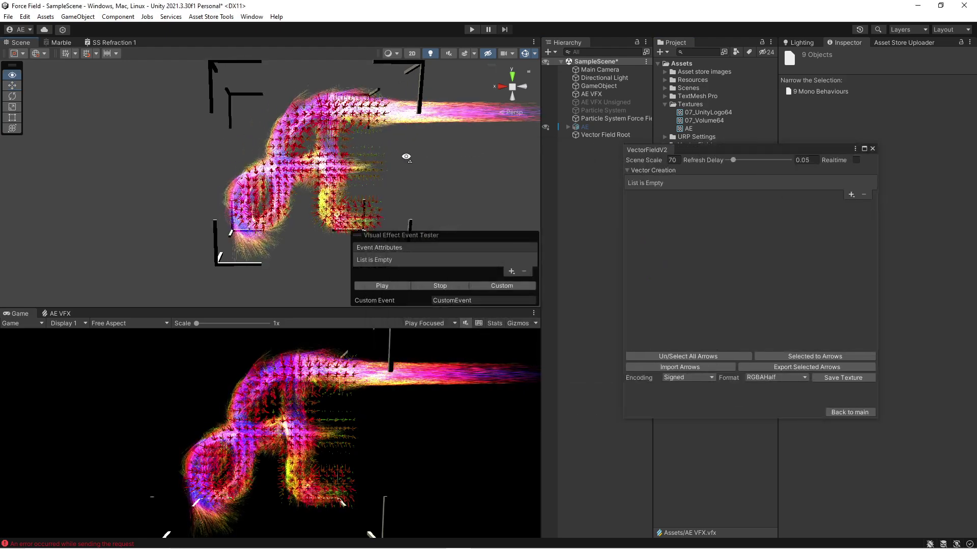
key("shift+space")
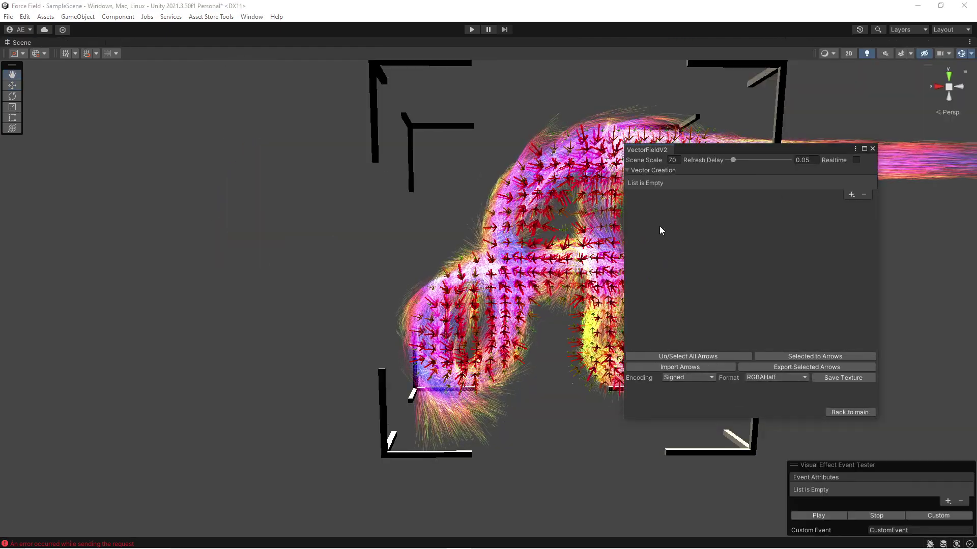
right_click_drag(660, 226, 80, 229)
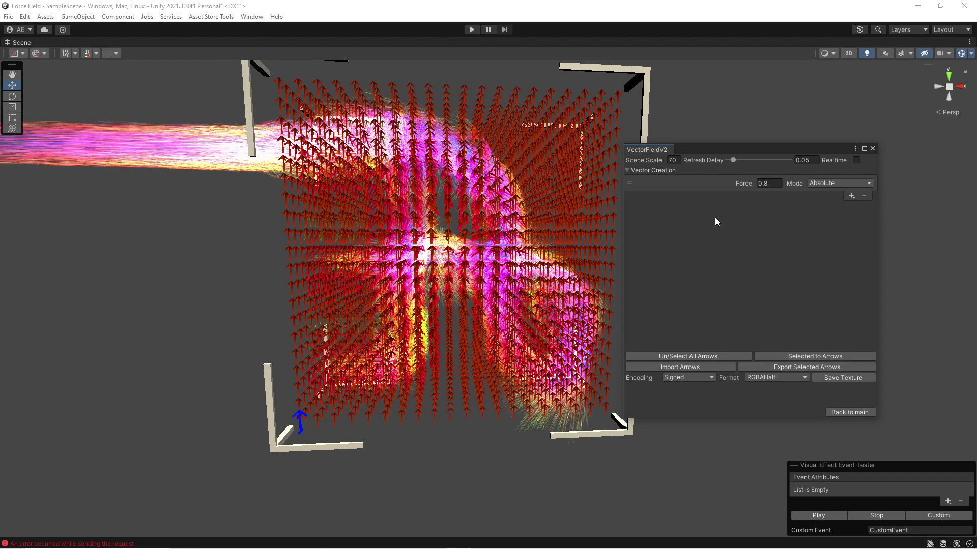
- Switch the field entry to Relative mode and move the blue figure to the right
left_click_drag(750, 184, 734, 185)
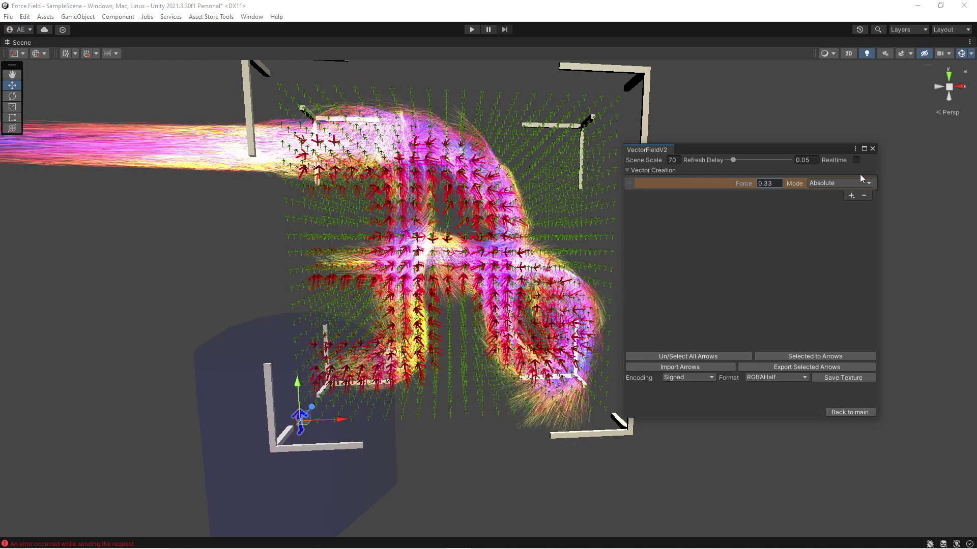
left_click(845, 184)
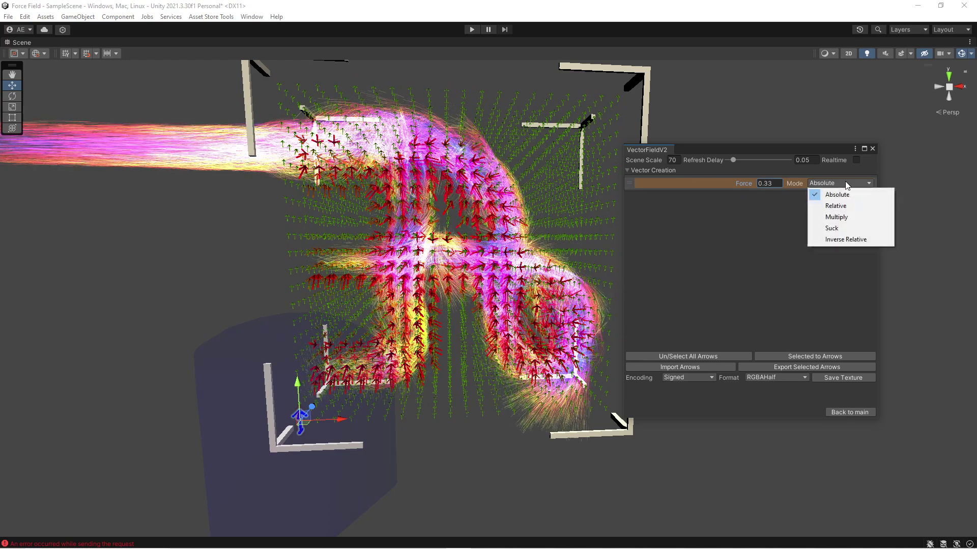
left_click(837, 206)
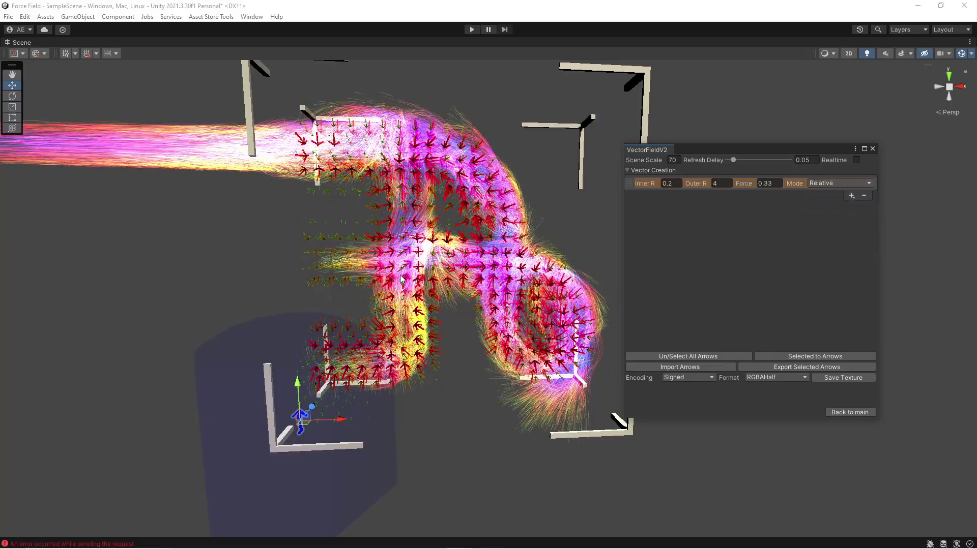
left_click_drag(307, 427, 374, 421)
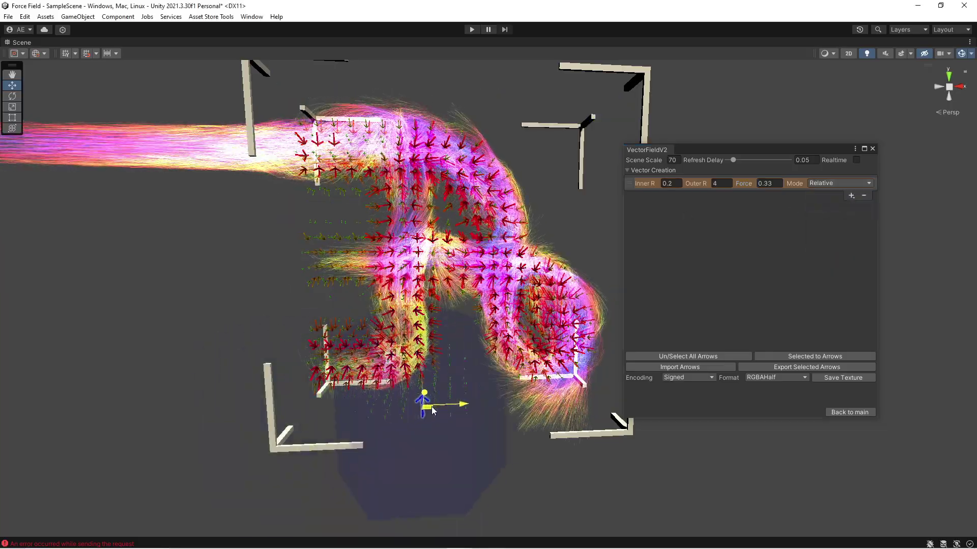
scroll(458, 407, "up", 5)
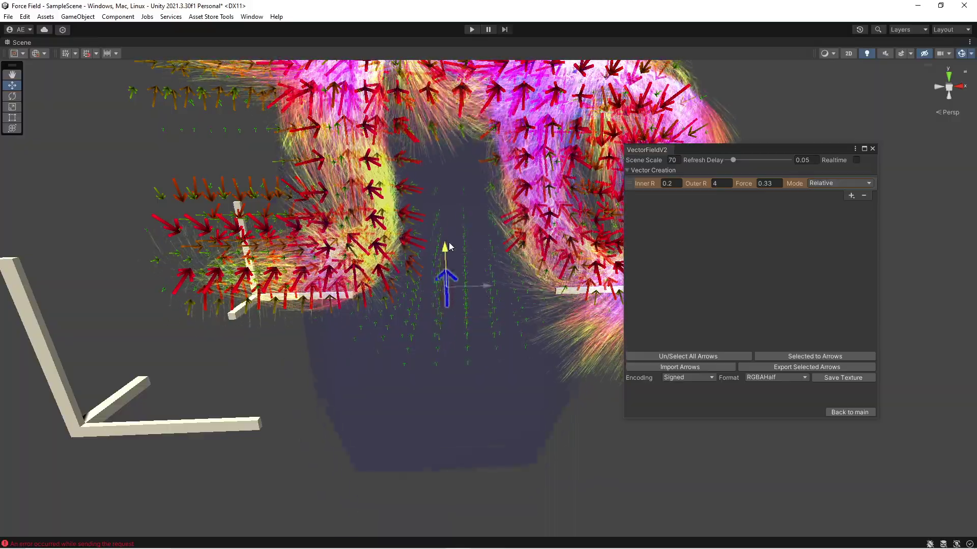
scroll(450, 218, "up", 6)
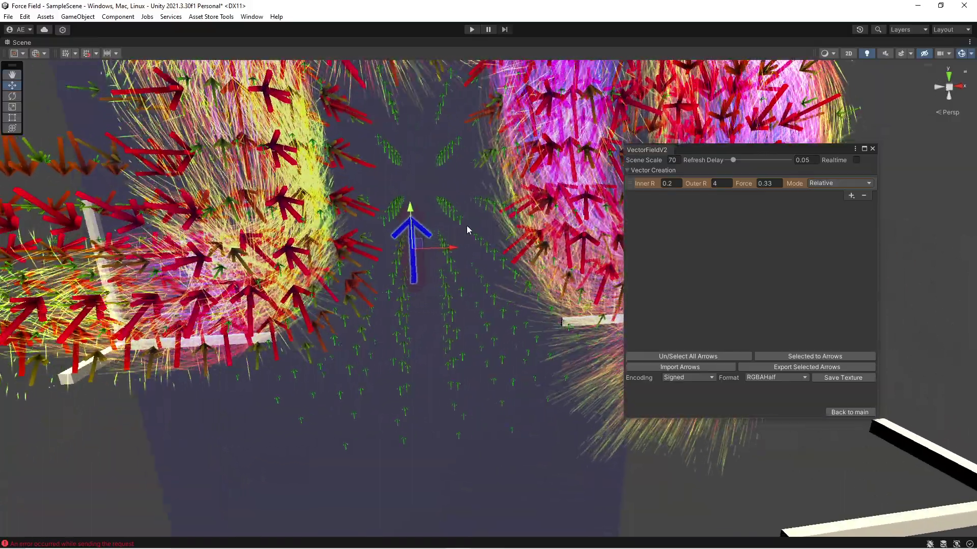
scroll(405, 275, "down", 5)
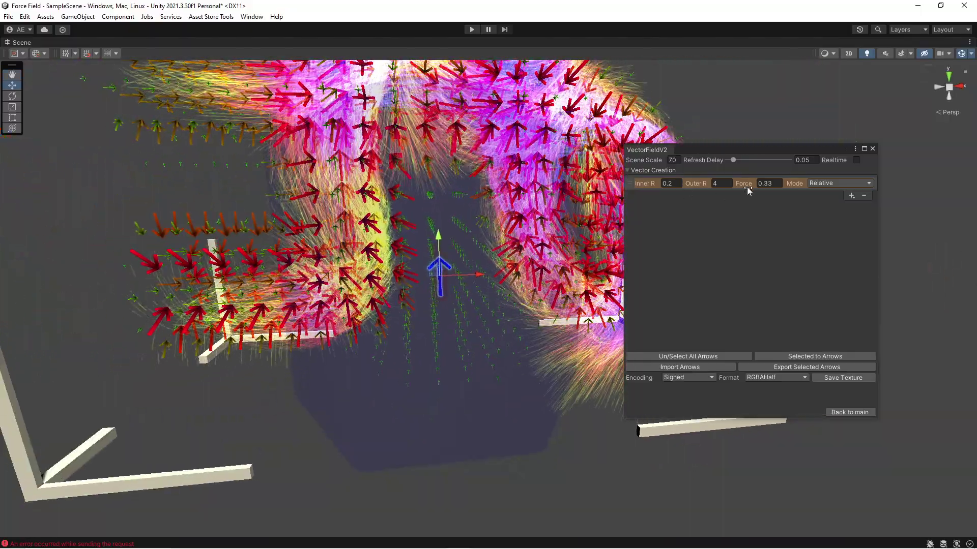
- Set Force to 0.83, Inner R to 2.49 and Outer R to 4.48
left_click_drag(747, 188, 704, 187)
left_click(772, 184)
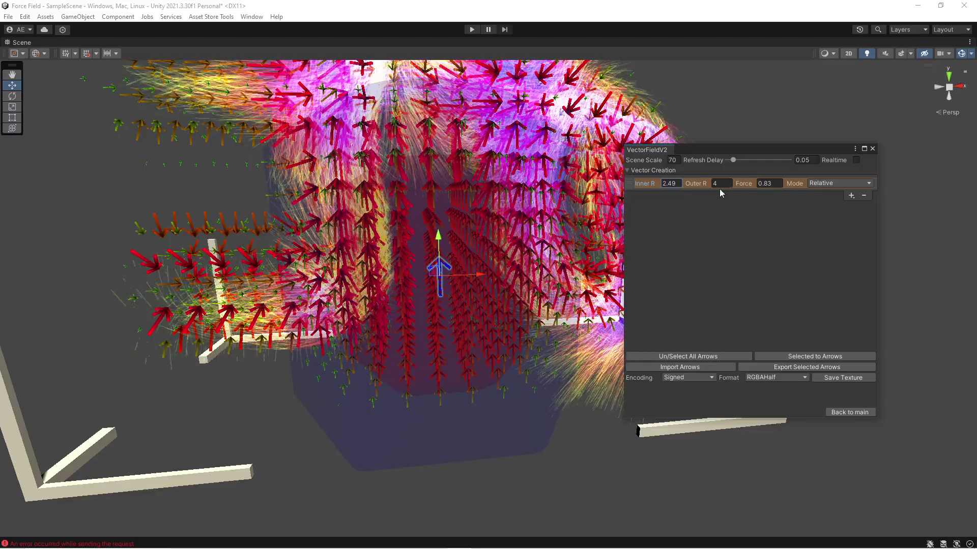
mouse_move(695, 185)
left_mouse_down()
mouse_move(761, 185)
mouse_move(698, 185)
left_mouse_up()
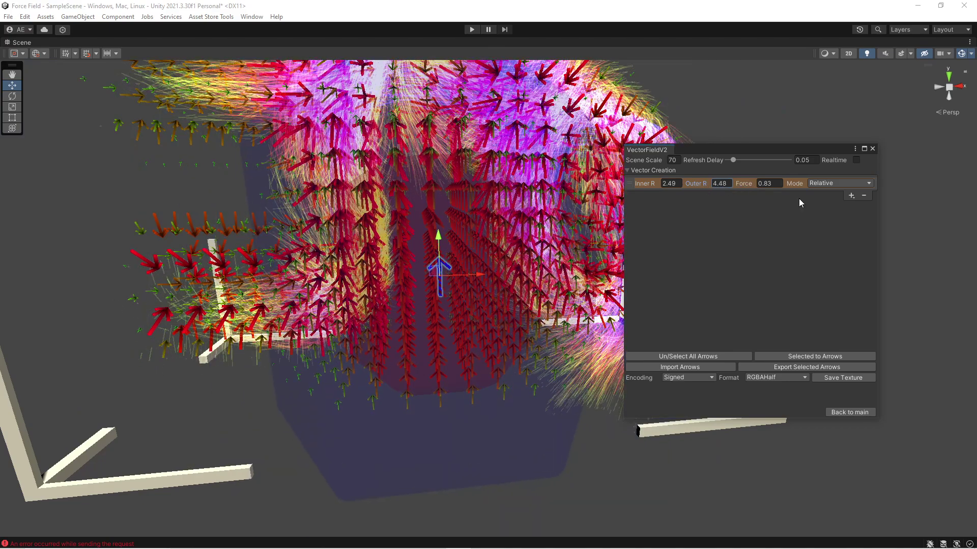
left_click(841, 184)
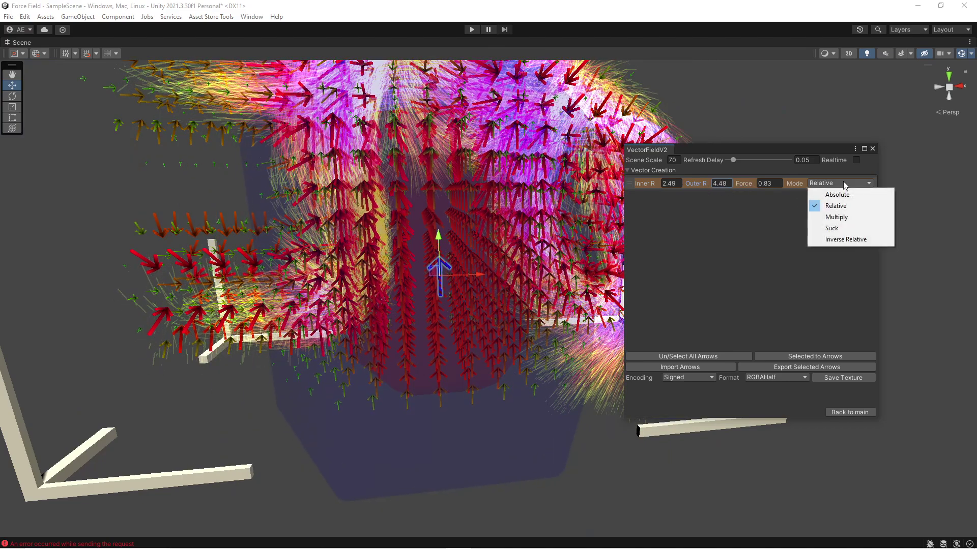
- Switch the entry to Inverse Relative mode with Inner R 0.6
left_click(868, 241)
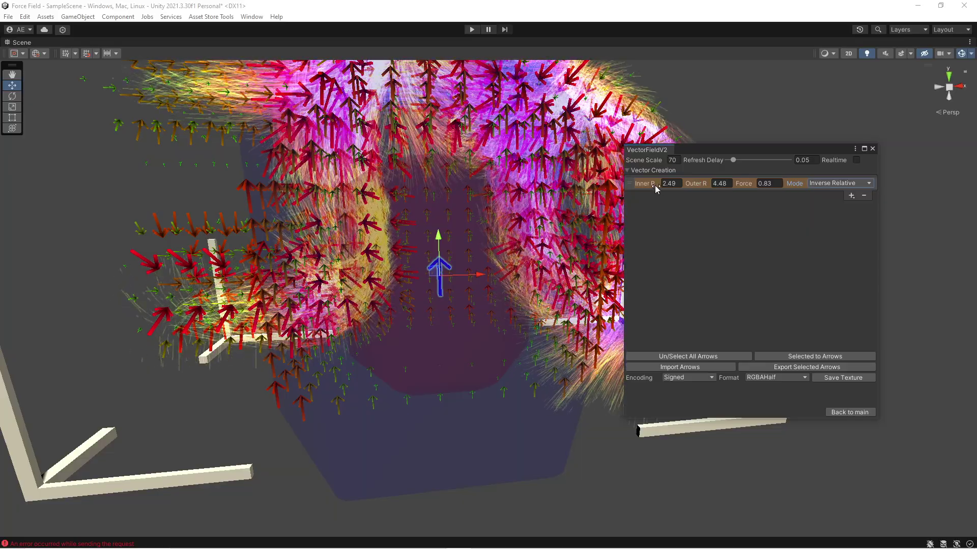
left_click_drag(654, 185, 633, 184)
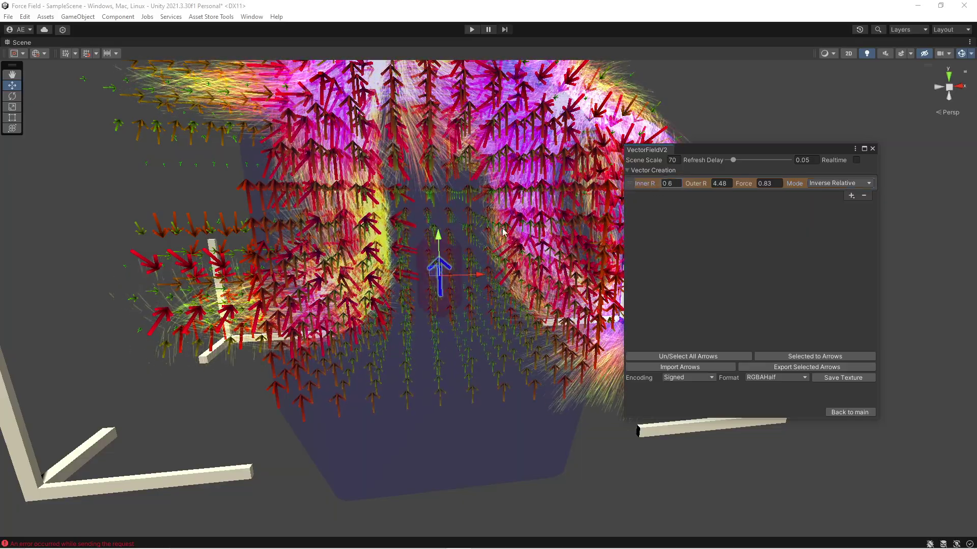
right_click_drag(502, 231, 386, 316)
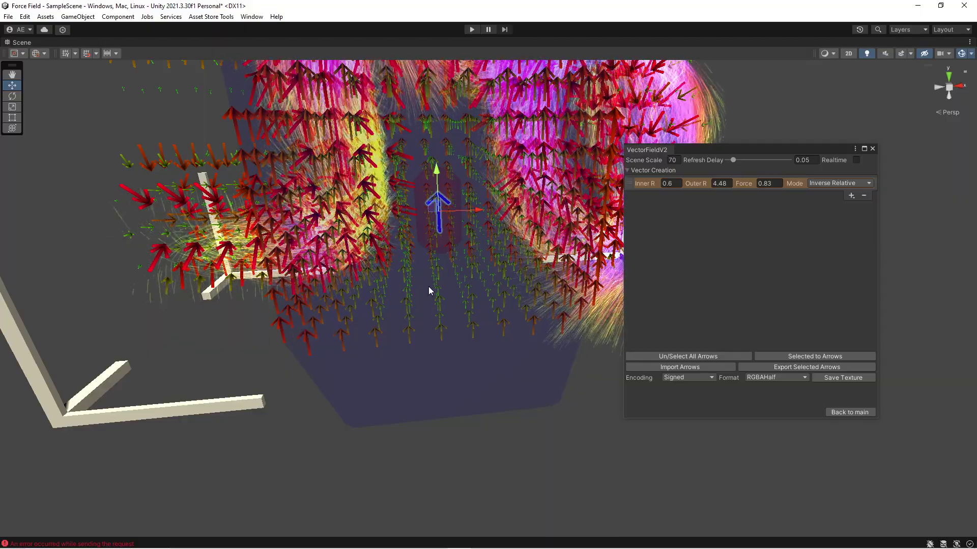
right_click_drag(429, 290, 588, 230)
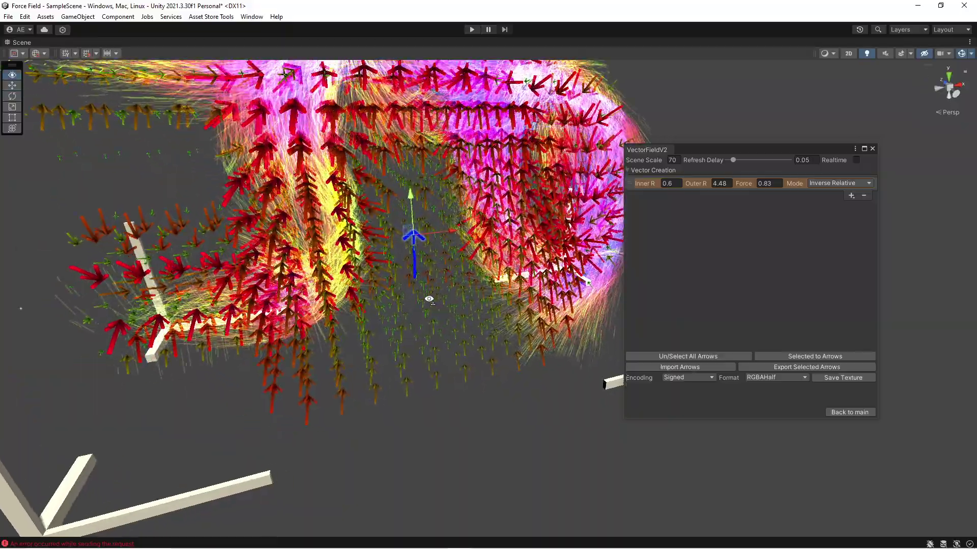
scroll(426, 295, "up", 5)
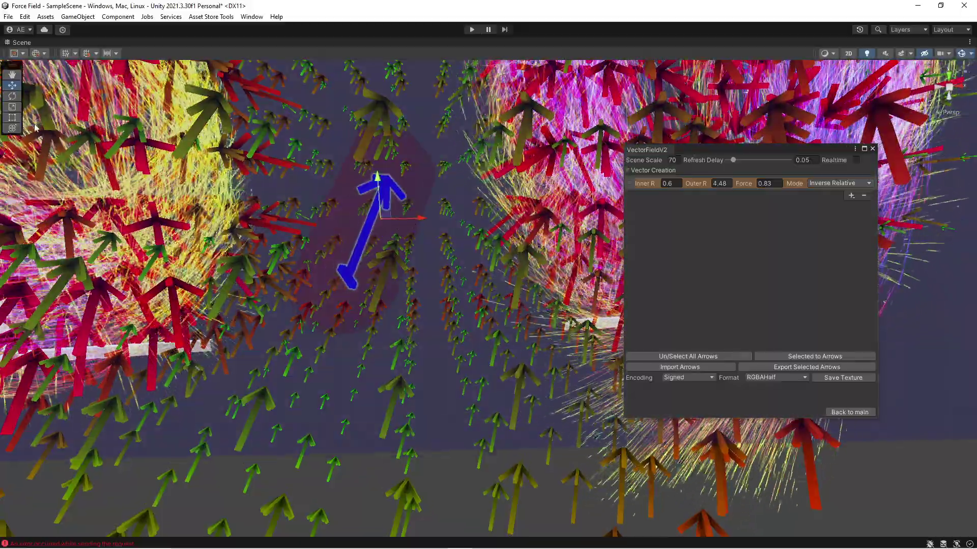
- Stretch the blue arrow into a long, thin arrow with the Scale tool
key("e")
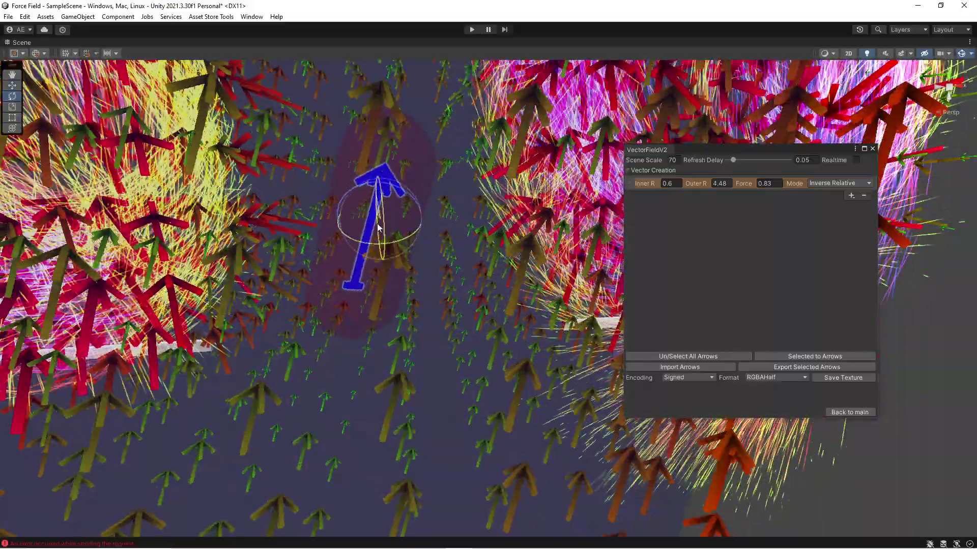
key("r")
left_click_drag(381, 221, 507, 229)
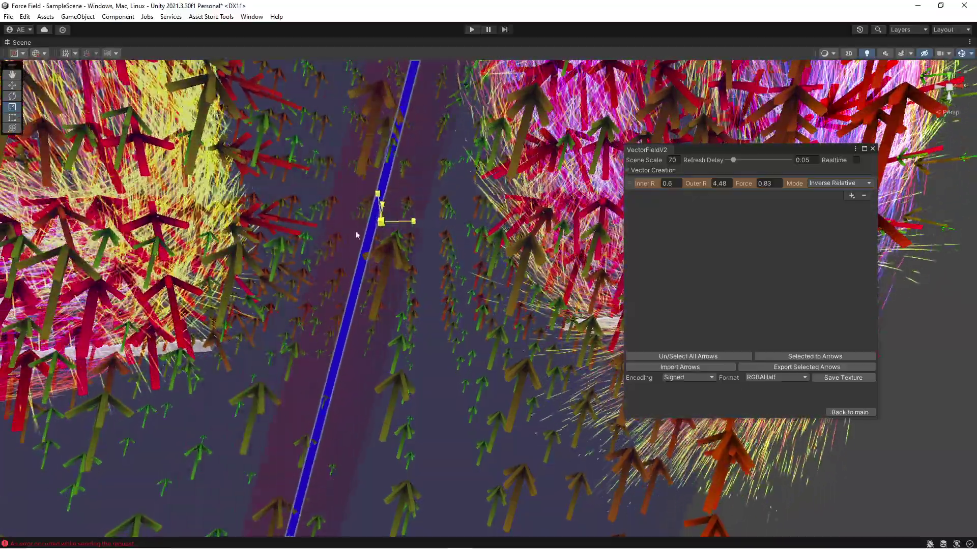
scroll(420, 250, "down", 6)
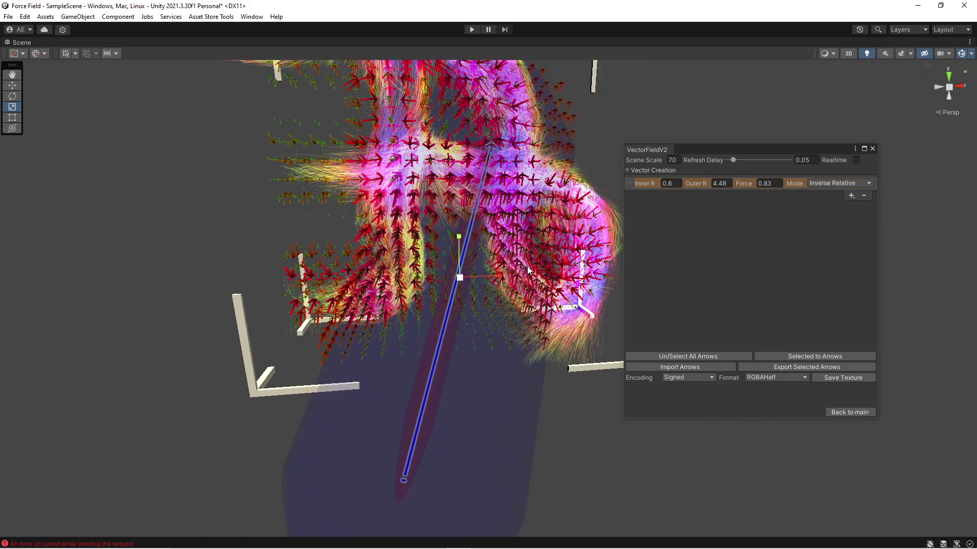
- Replace the existing arrow entry with a new Multiply-mode arrow
left_click(863, 199)
left_click(851, 196)
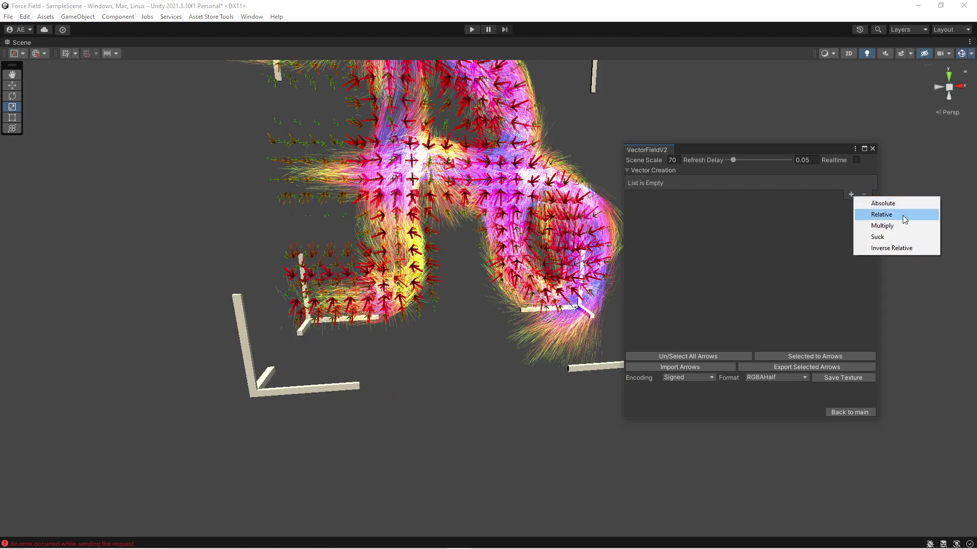
left_click(893, 227)
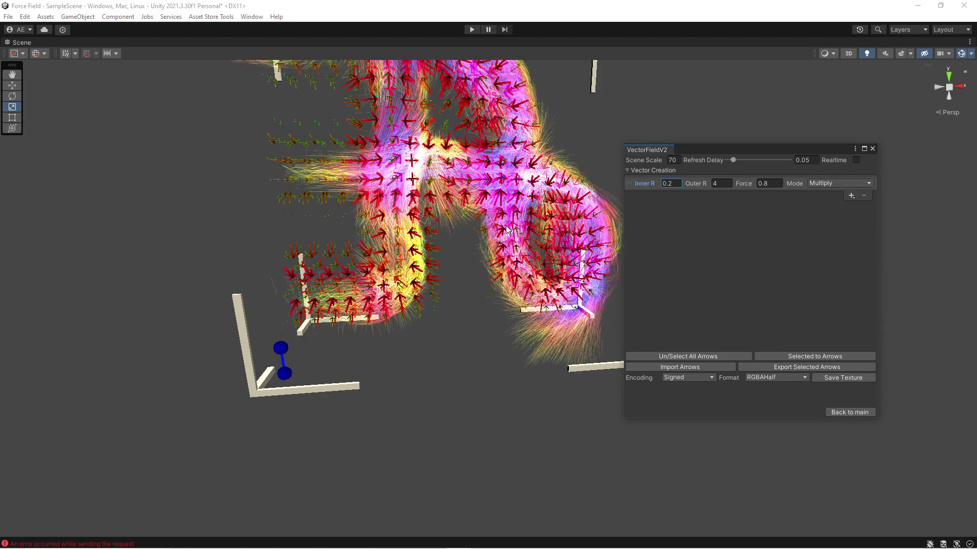
left_click(631, 185)
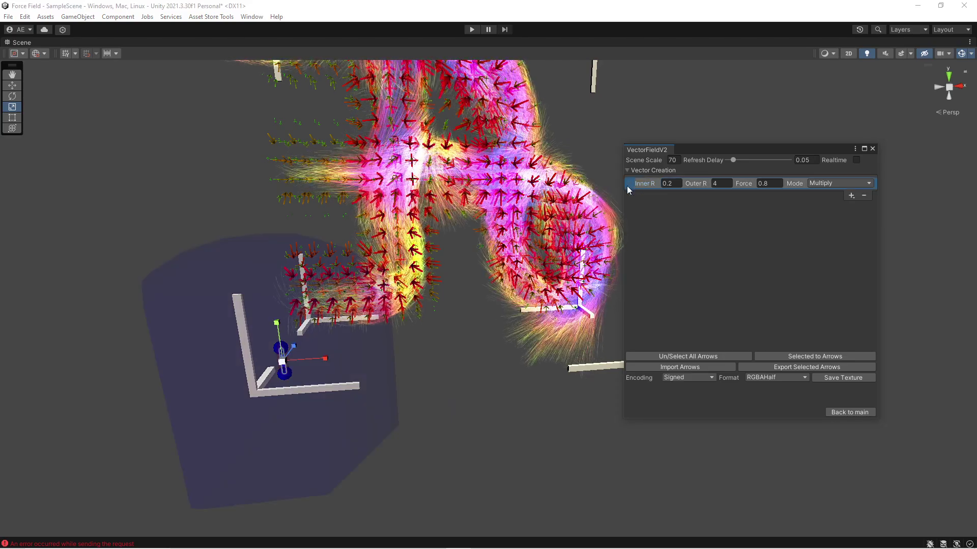
- Move the new arrow up into the field and set its Inner R to 1.96
left_click(12, 85)
left_click_drag(288, 368, 355, 344)
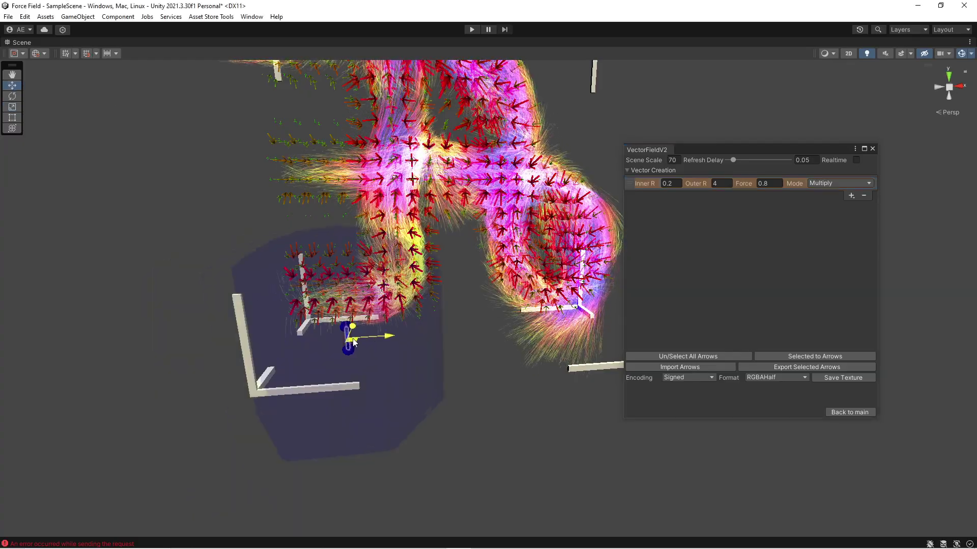
left_click_drag(396, 308, 585, 322, "alt")
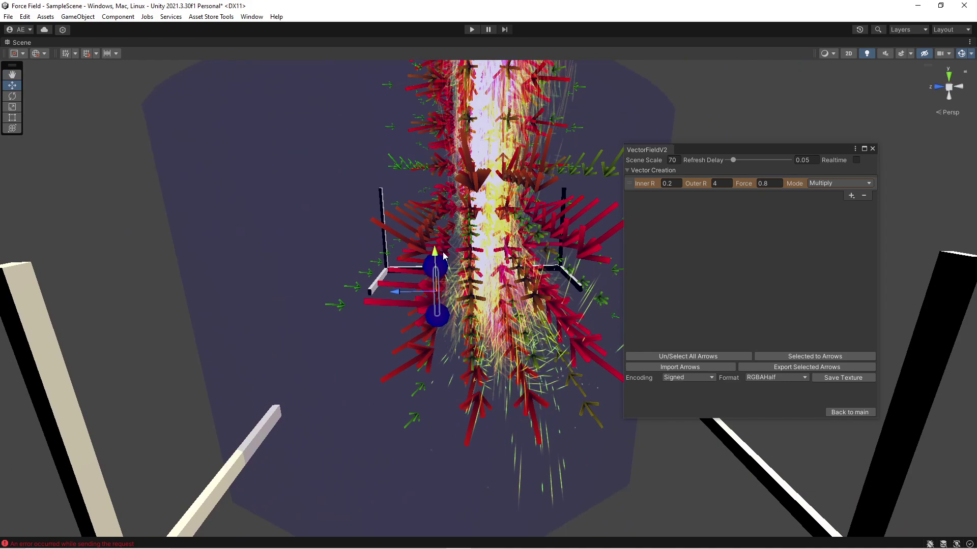
left_click_drag(444, 256, 414, 303, "alt")
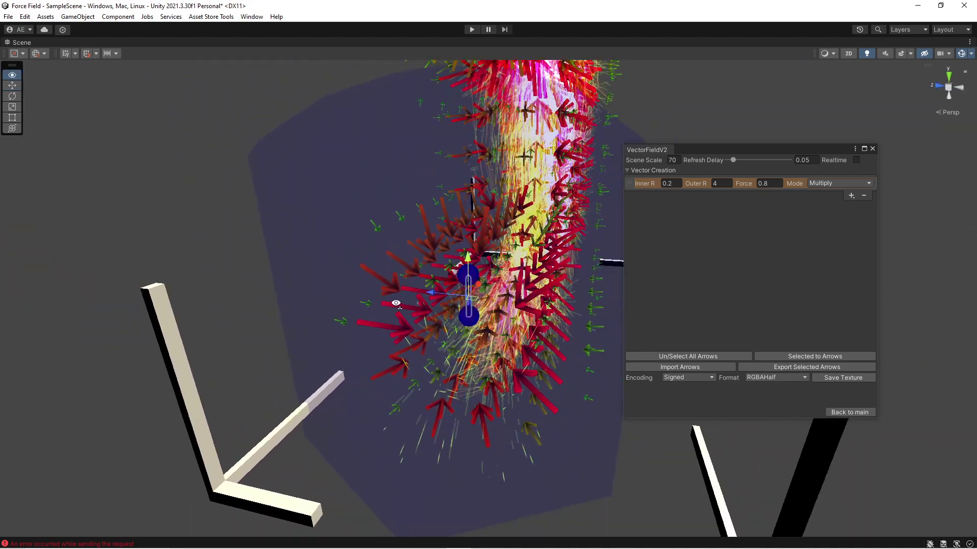
left_click_drag(396, 303, 605, 240, "alt")
left_click_drag(646, 184, 666, 187)
left_click_drag(407, 275, 407, 239, "alt")
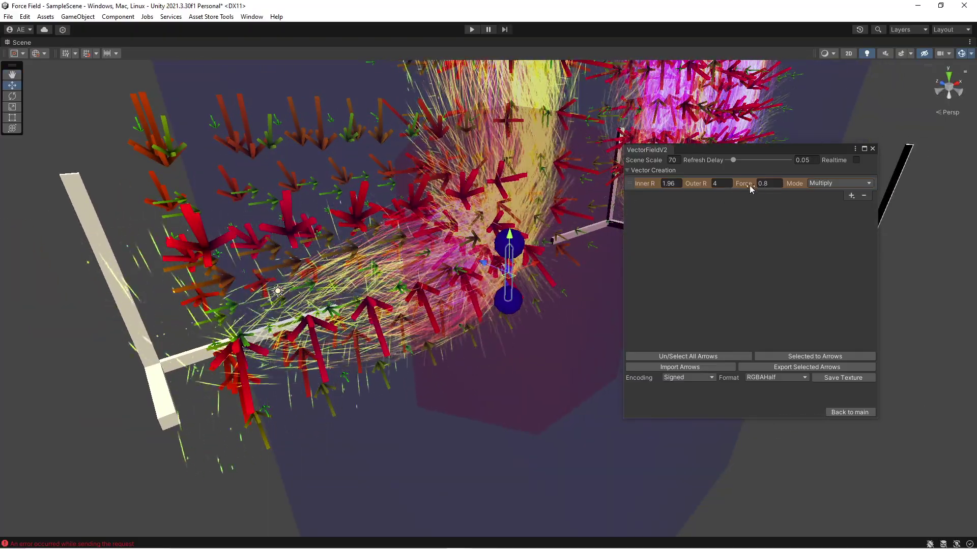
- Set the Multiply arrow's Force to exactly 0 and reposition the arrow within the field
mouse_move(740, 182)
left_mouse_down()
mouse_move(768, 182)
mouse_move(730, 182)
mouse_move(740, 184)
left_mouse_up()
type("0")
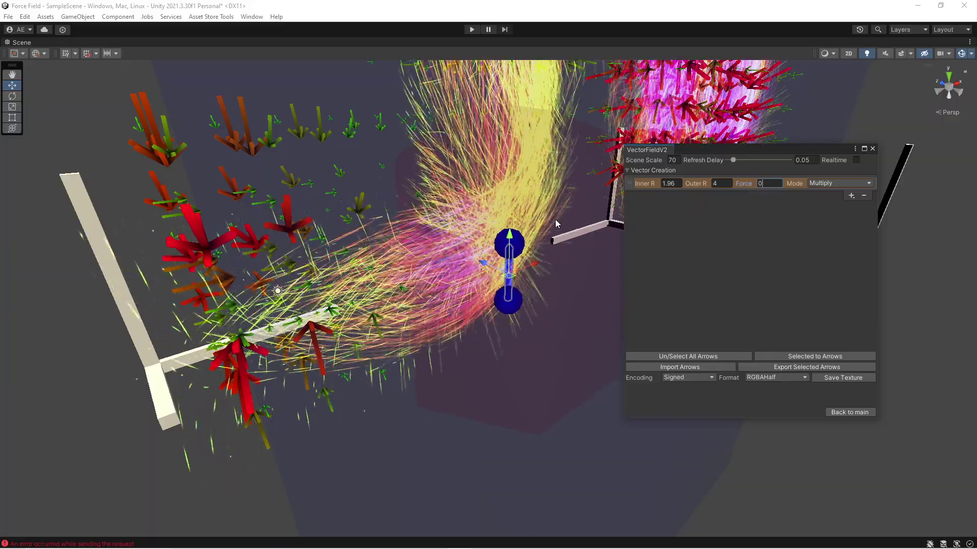
left_click_drag(511, 266, 421, 259)
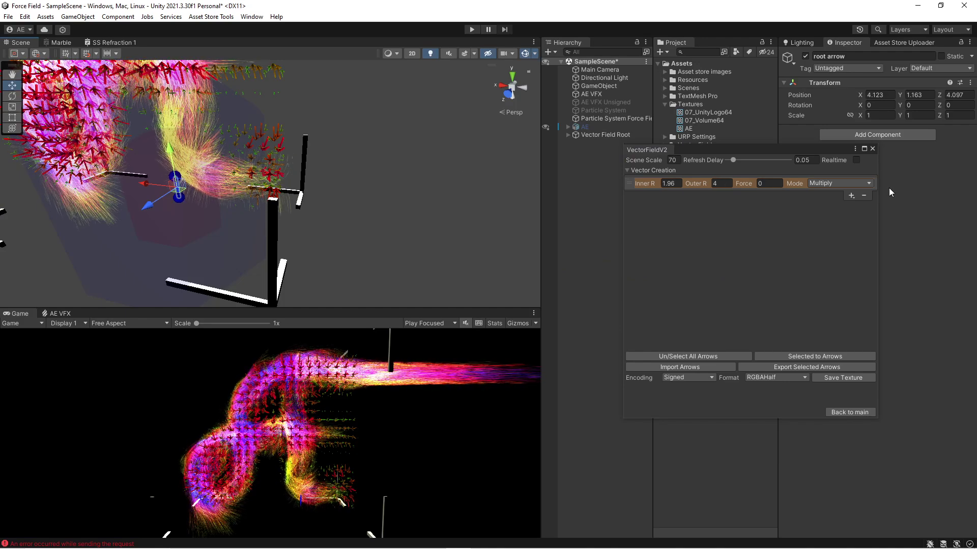
- Assign RealtimeTexture to the AE VFX effect's New Texture3D slot in the Inspector
left_click_drag(817, 150, 523, 156)
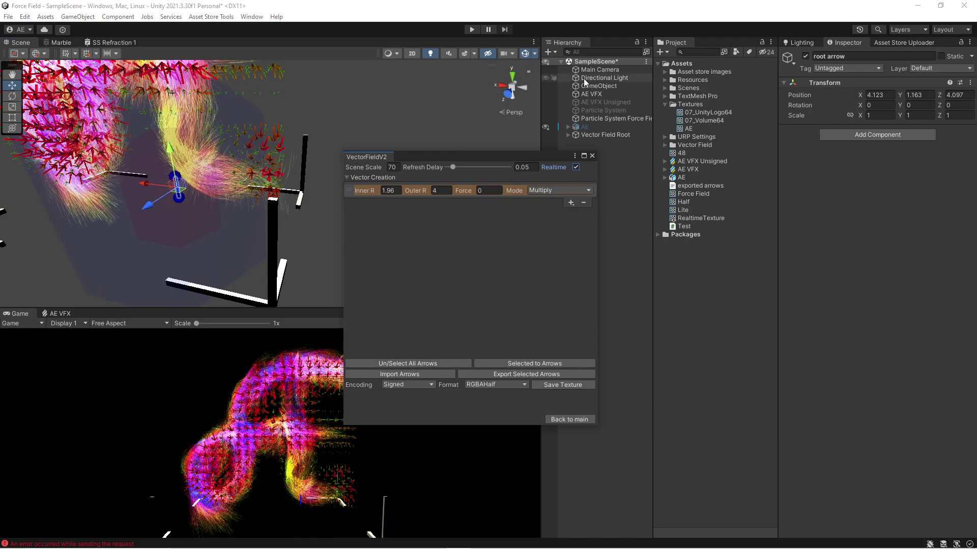
left_click(628, 96)
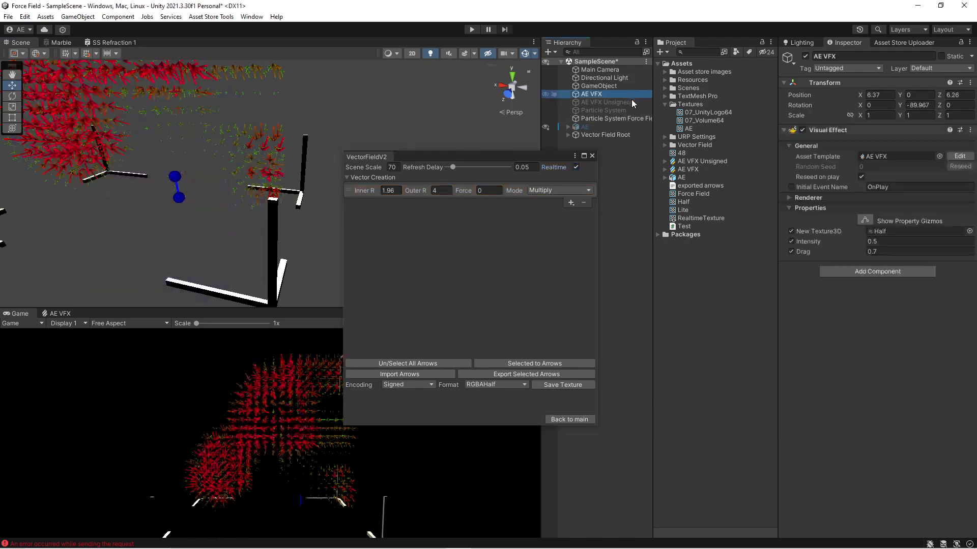
left_click_drag(700, 218, 885, 234)
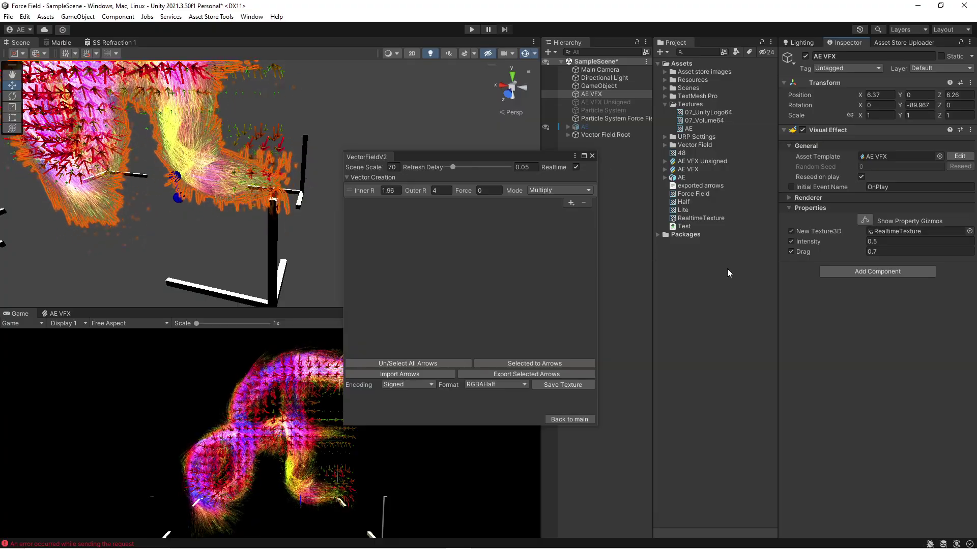
left_click_drag(509, 157, 814, 158)
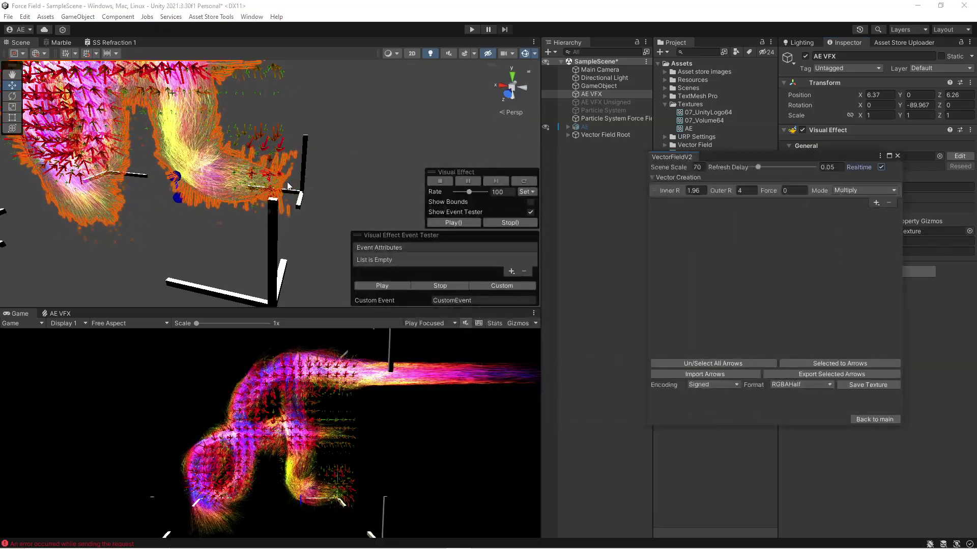
- Maximize the Scene view and move the arrow over toward the right box
key("shift+space")
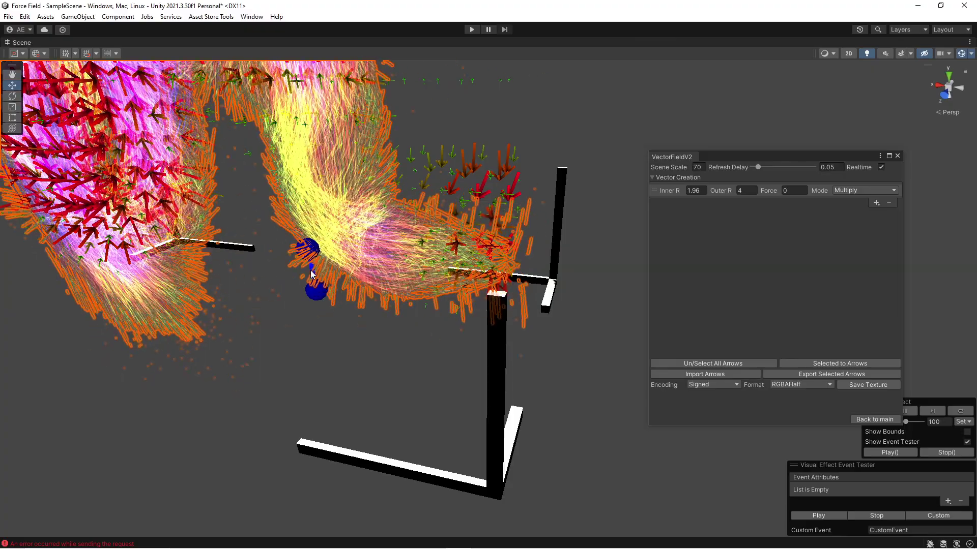
left_click(313, 278)
left_click_drag(316, 279, 496, 284)
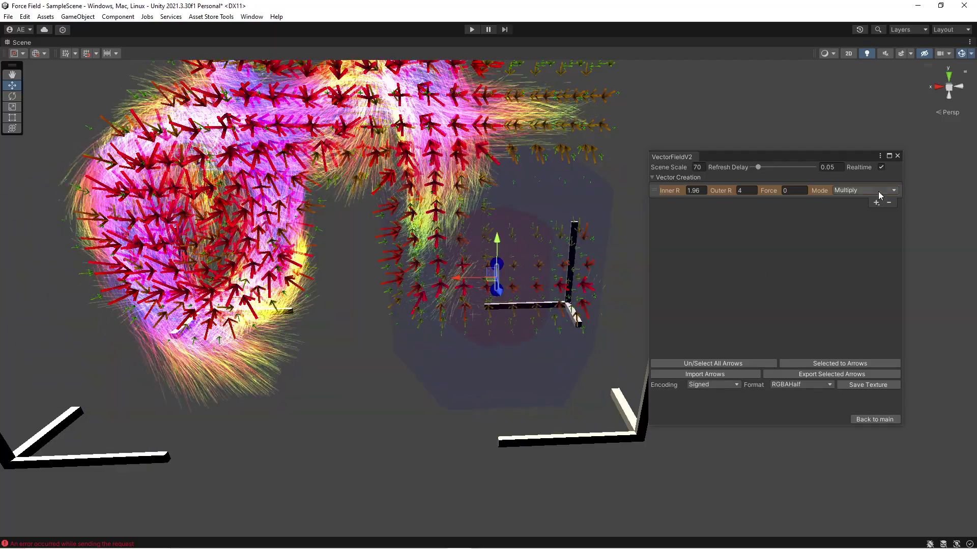
- Change the arrow's mode to Suck
left_click(876, 191)
left_click(862, 240)
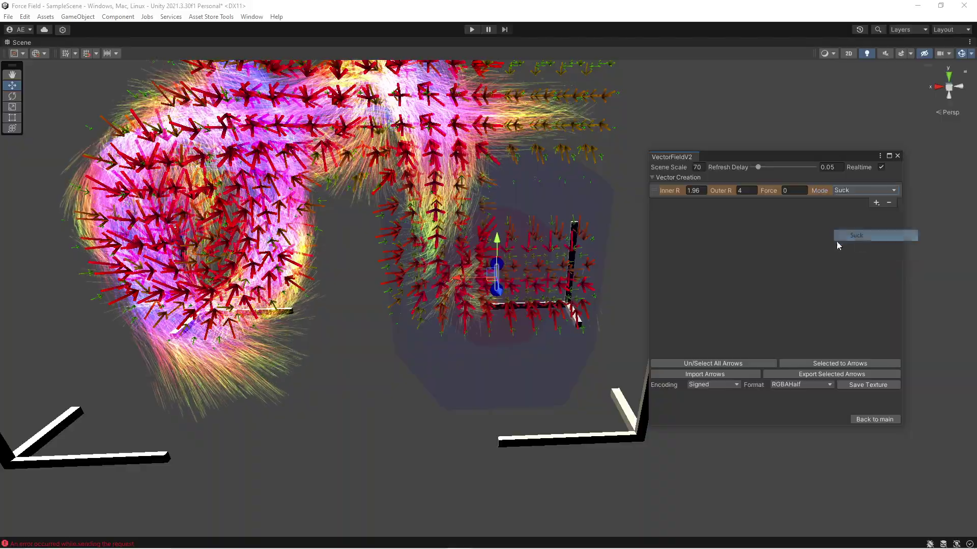
right_click_drag(578, 312, 387, 361)
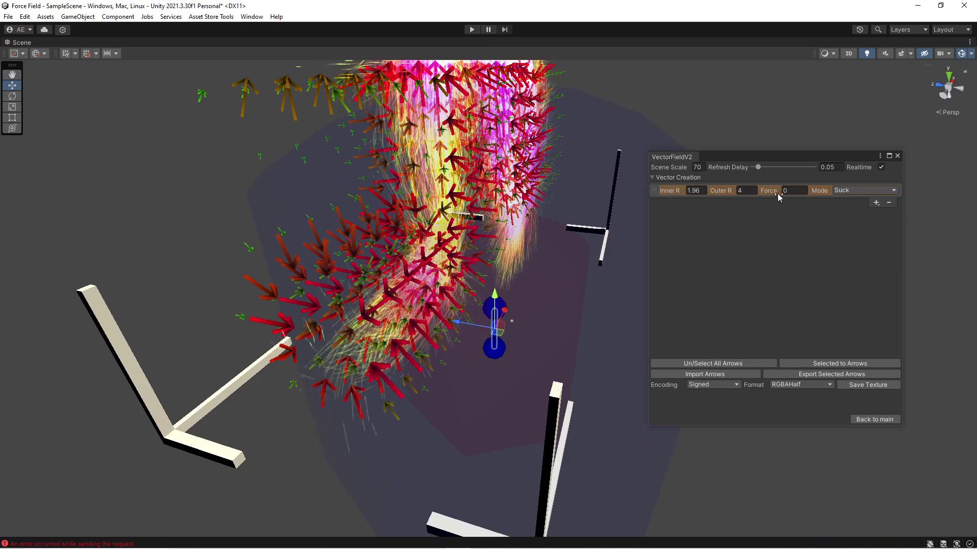
- Raise the arrow's Force to 1.18, then drag it down to -1.22
left_click_drag(777, 194, 796, 193)
right_click_drag(560, 244, 499, 277)
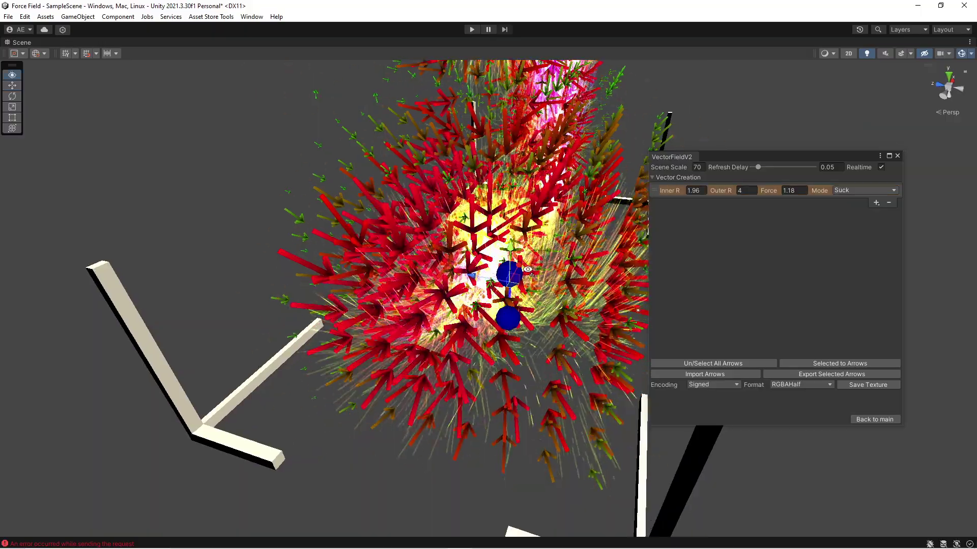
mouse_move(499, 277)
right_mouse_down()
mouse_move(530, 252)
mouse_move(504, 260)
right_mouse_up()
scroll(504, 261, "up", 5)
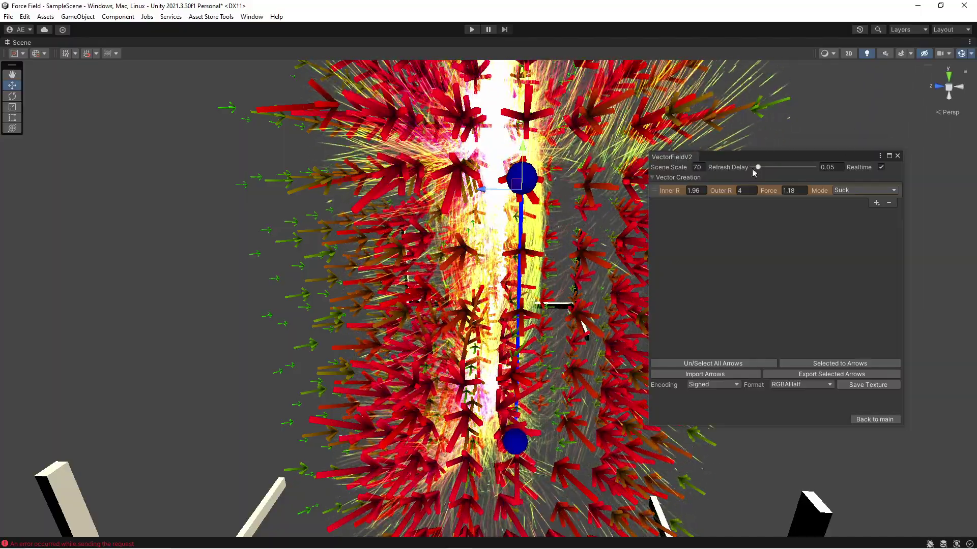
left_click_drag(772, 190, 725, 192)
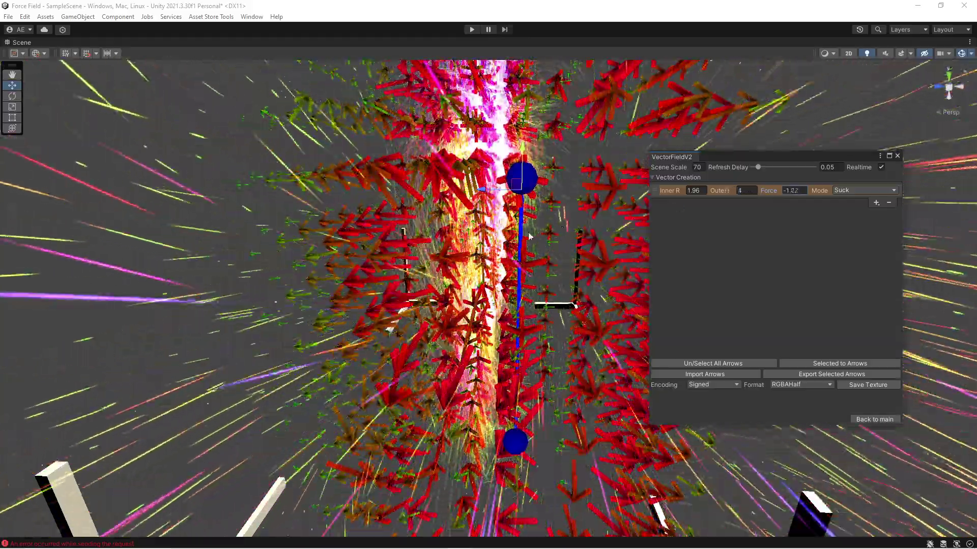
left_click_drag(488, 234, 401, 216, "alt")
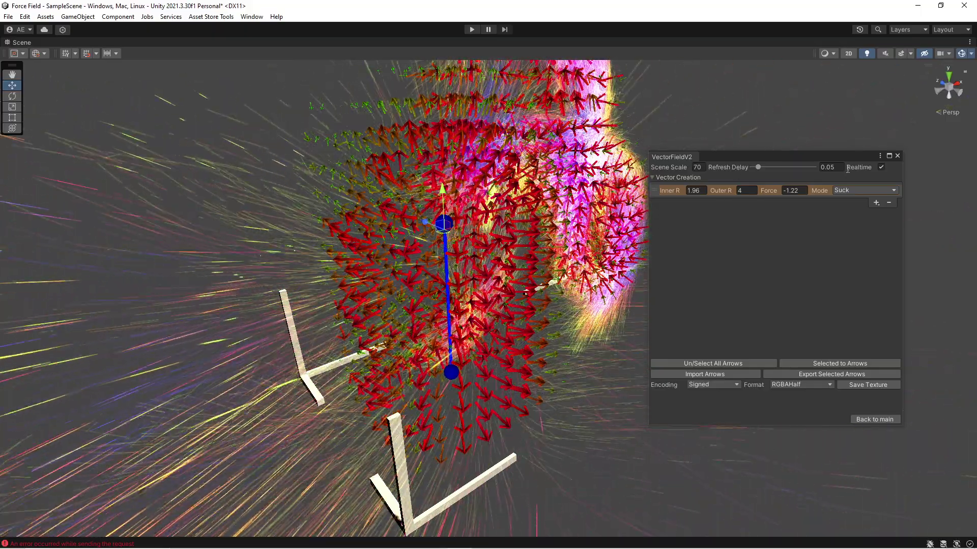
- Duplicate the Suck entry into three rows and select all three
left_click(849, 192)
left_click(799, 253)
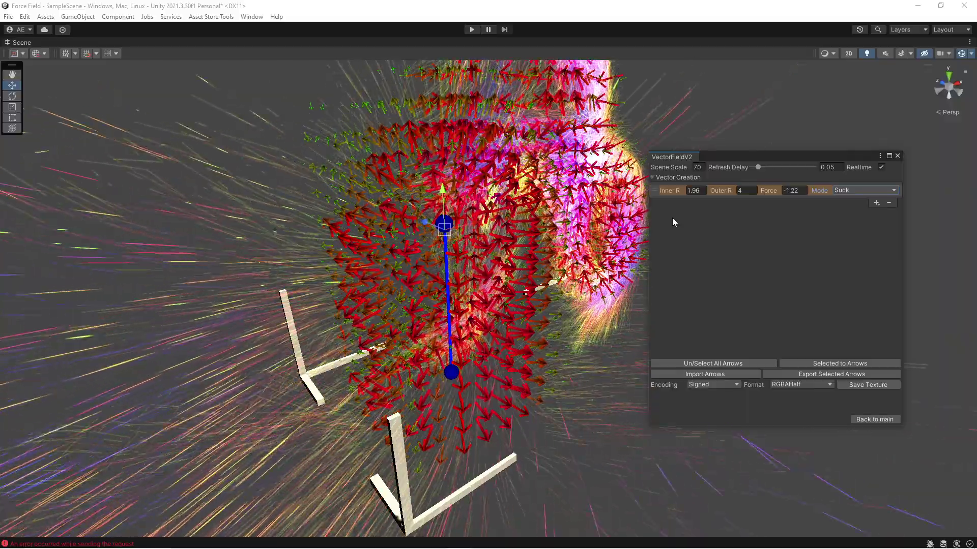
key("ctrl+d")
key("ctrl+d")
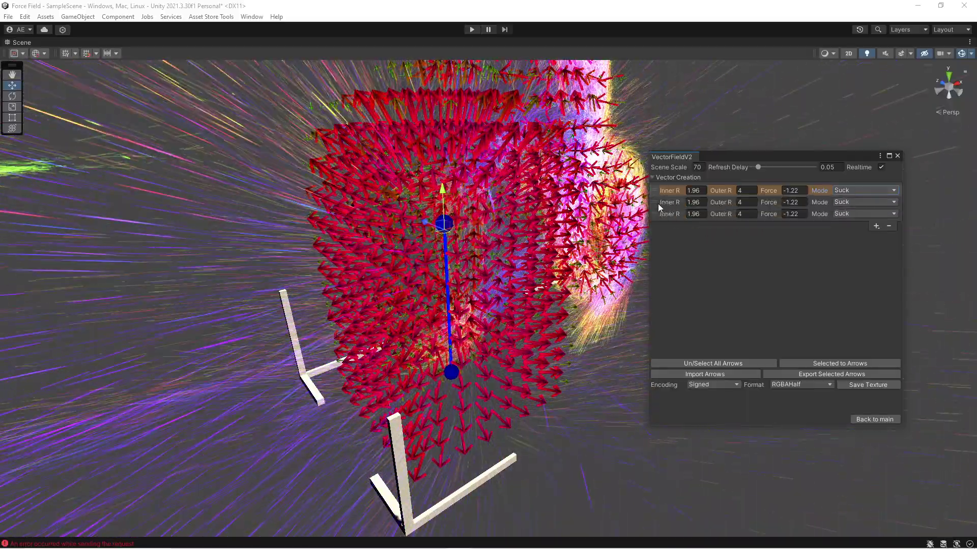
left_click(657, 214, "shift")
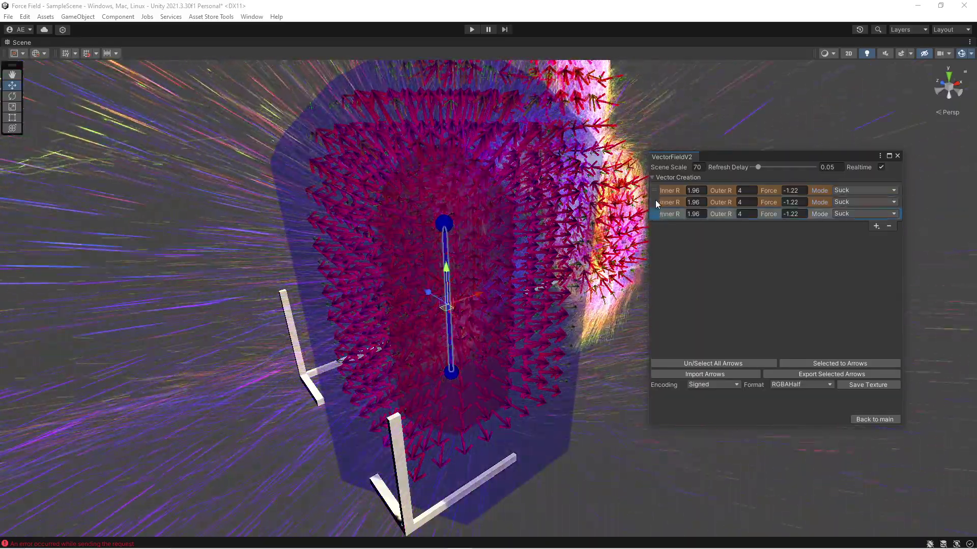
left_click(655, 201)
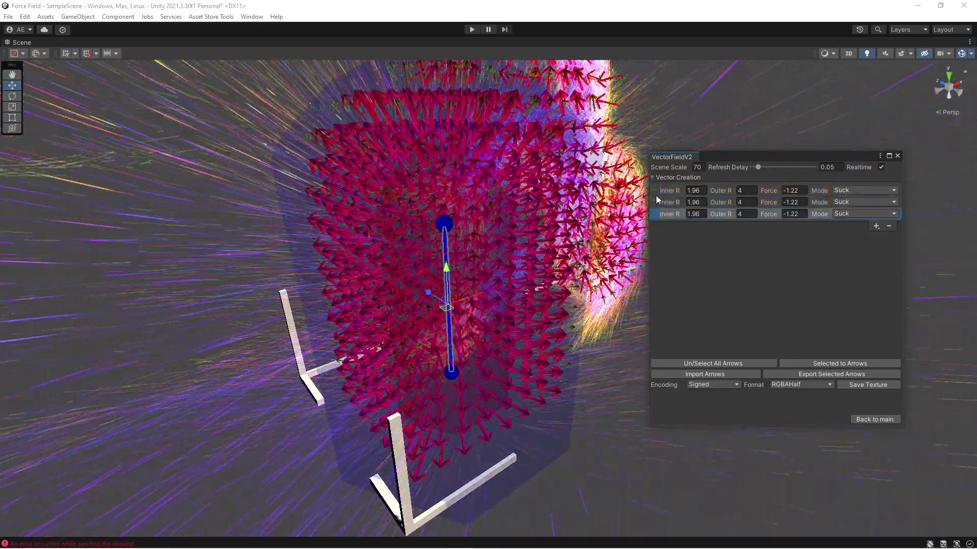
left_click(655, 191, "shift")
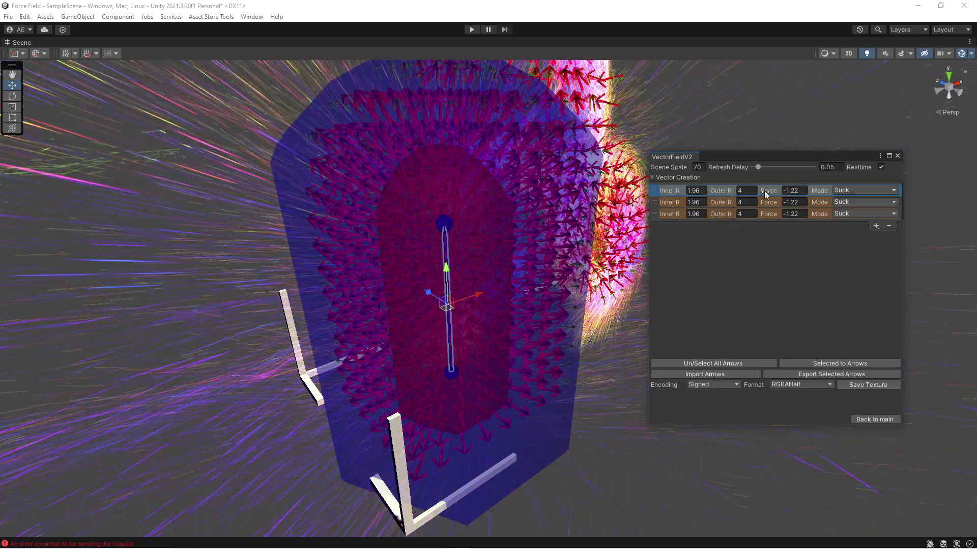
- Set all three entries' Force to 0.38 and shift the force-field volume right
left_click_drag(763, 192, 830, 200)
left_click(847, 193)
left_click(821, 275)
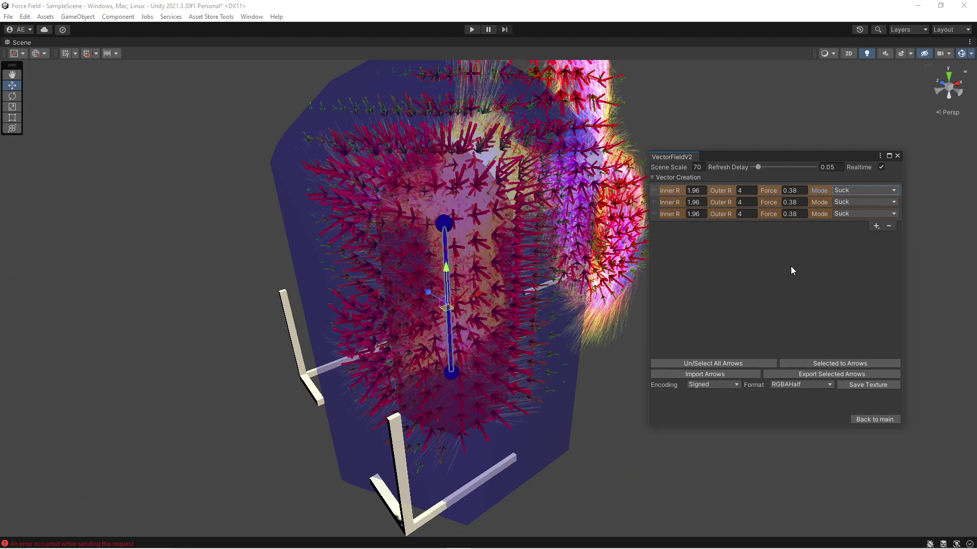
left_click_drag(446, 307, 515, 294)
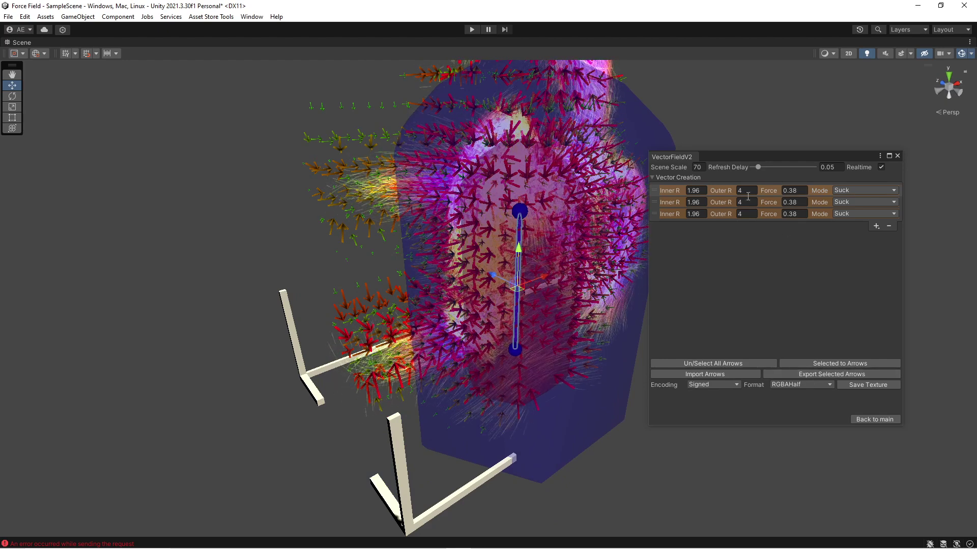
- Export the three arrow shapes over exported arrows.json, then empty the shape list
left_click(778, 373)
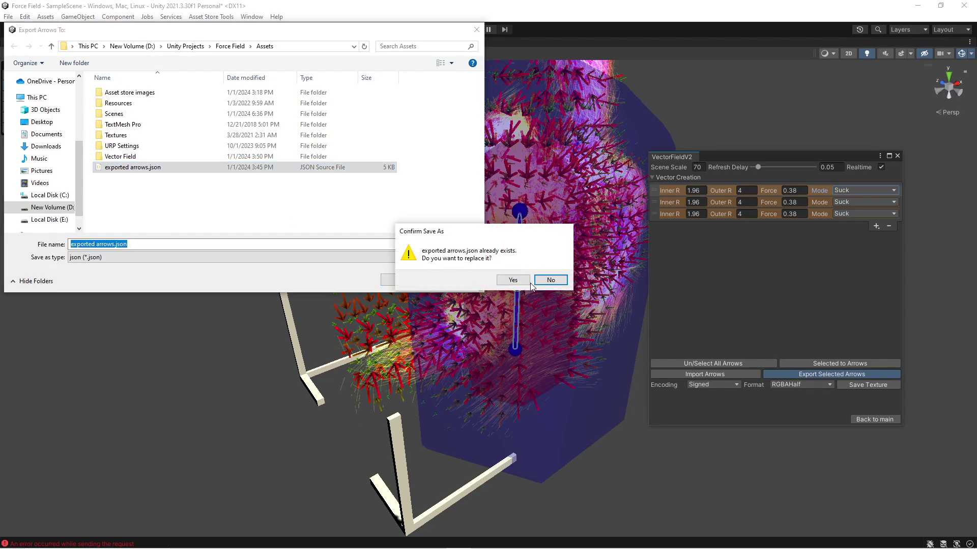
left_click(524, 281)
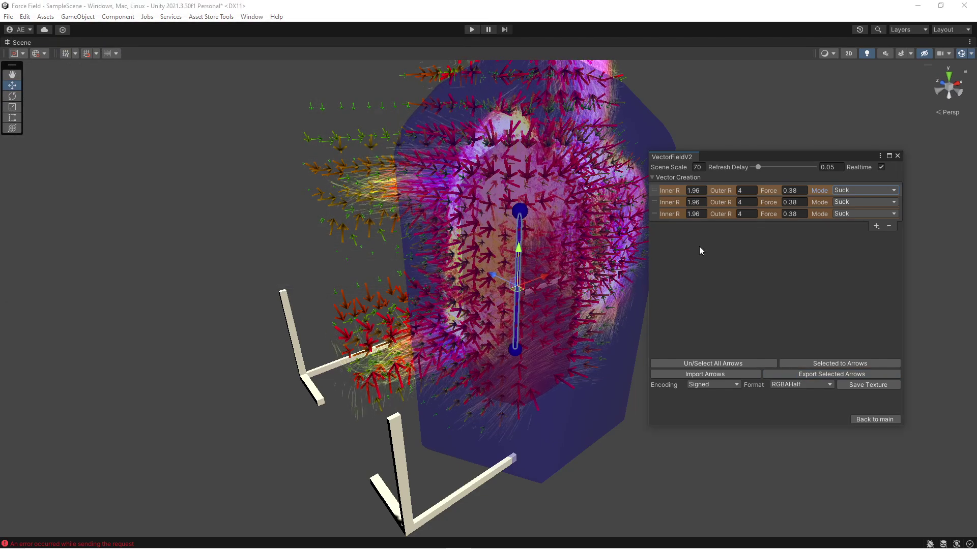
left_click(889, 227)
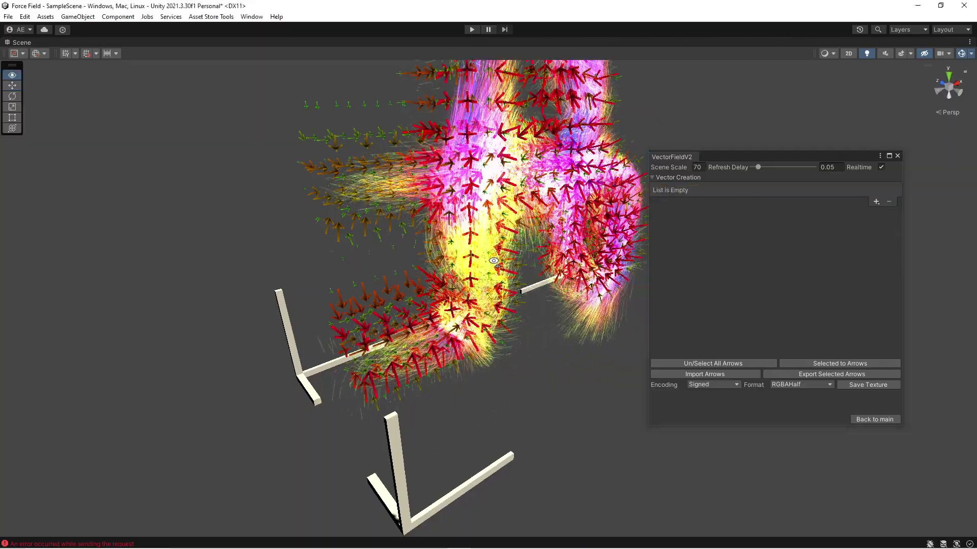
- Re-import the arrow shapes from exported arrows.json and view the restored field
right_click_drag(493, 260, 826, 316)
left_click(722, 373)
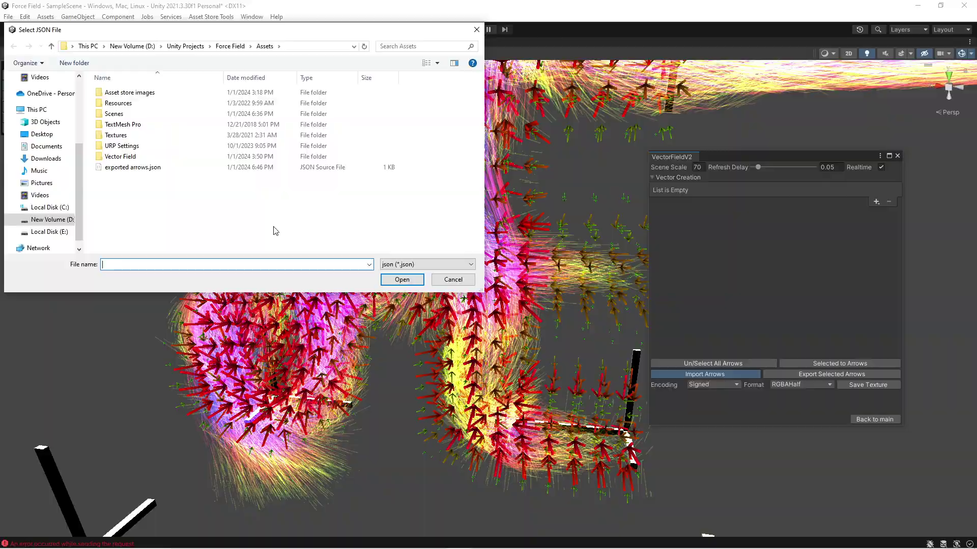
double_click(132, 167)
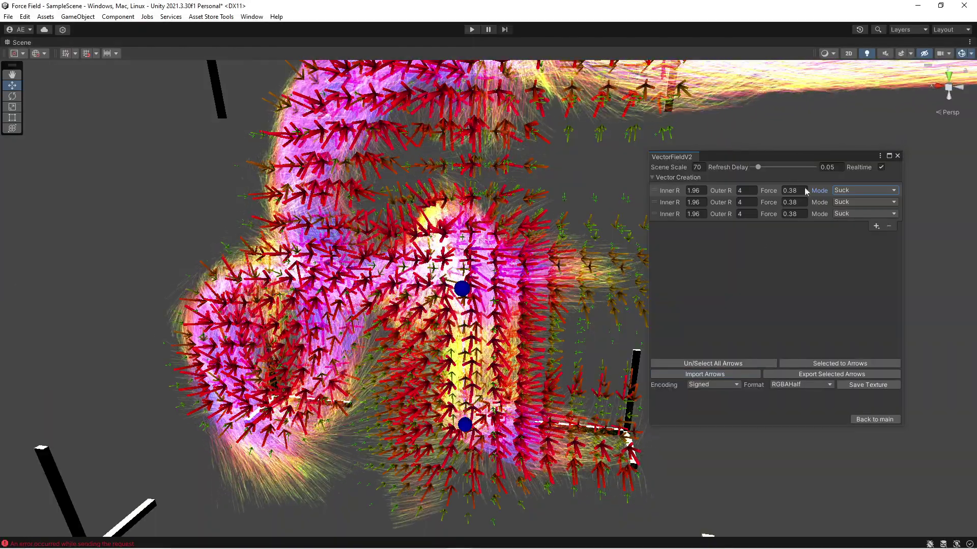
right_click_drag(773, 175, 415, 280)
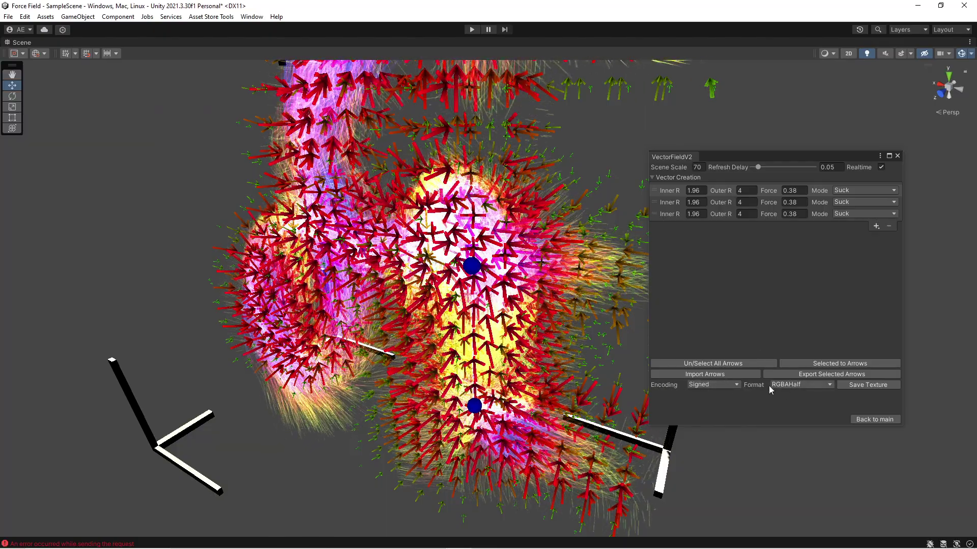
left_click(729, 386)
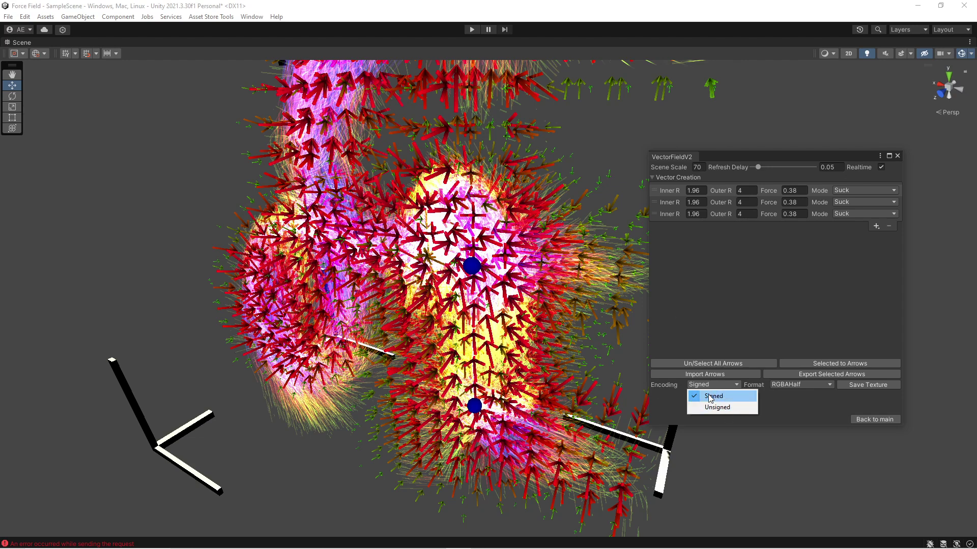
left_click(771, 403)
left_click_drag(559, 330, 402, 278, "alt")
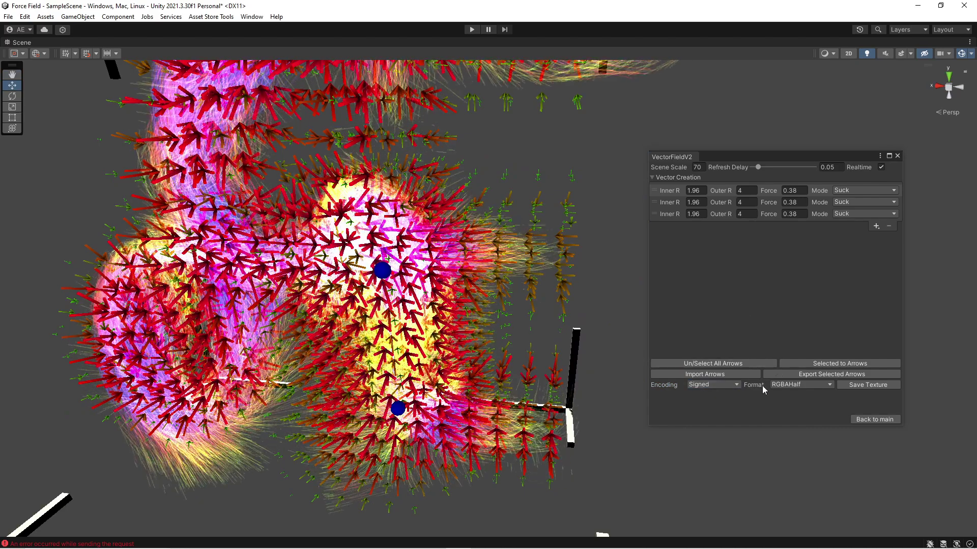
left_click(786, 385)
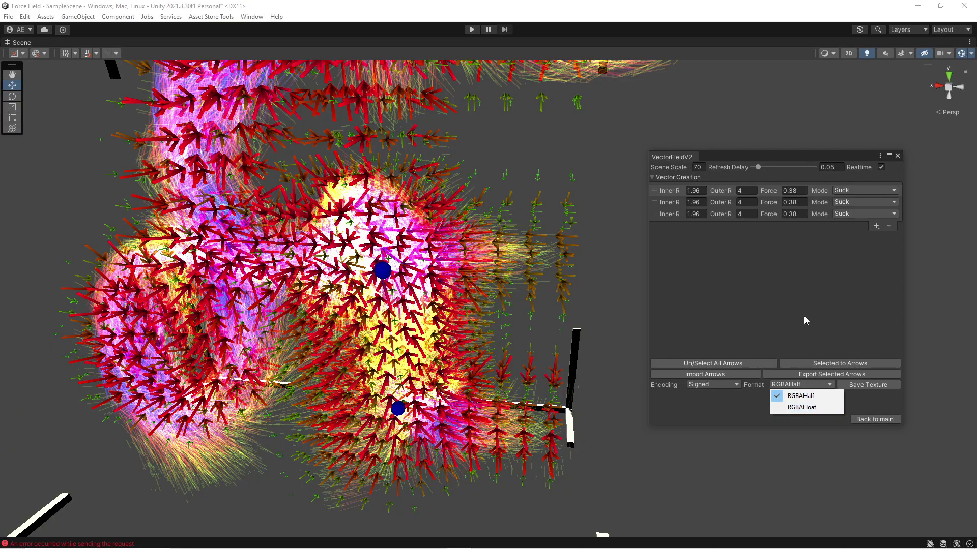
left_click(744, 387)
left_click_drag(557, 342, 76, 311, "alt")
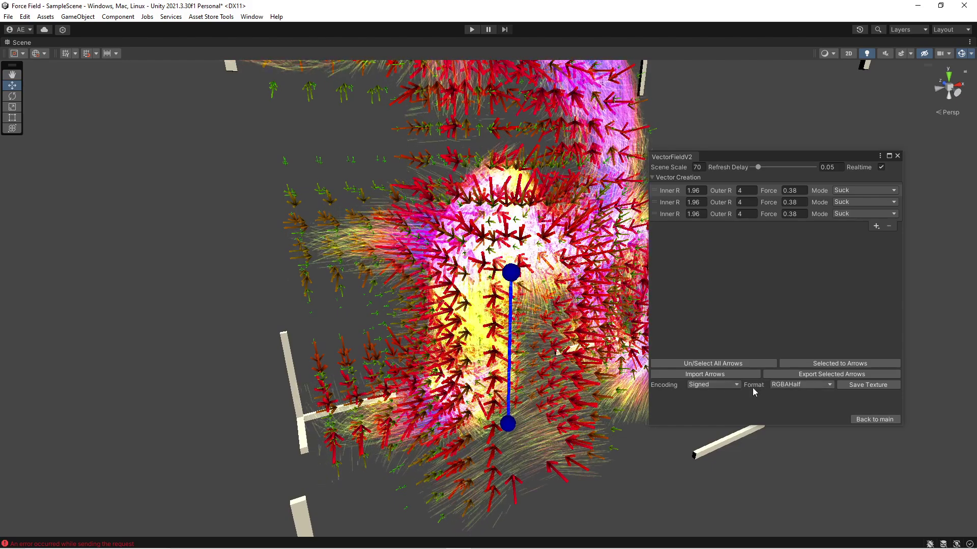
left_click(881, 386)
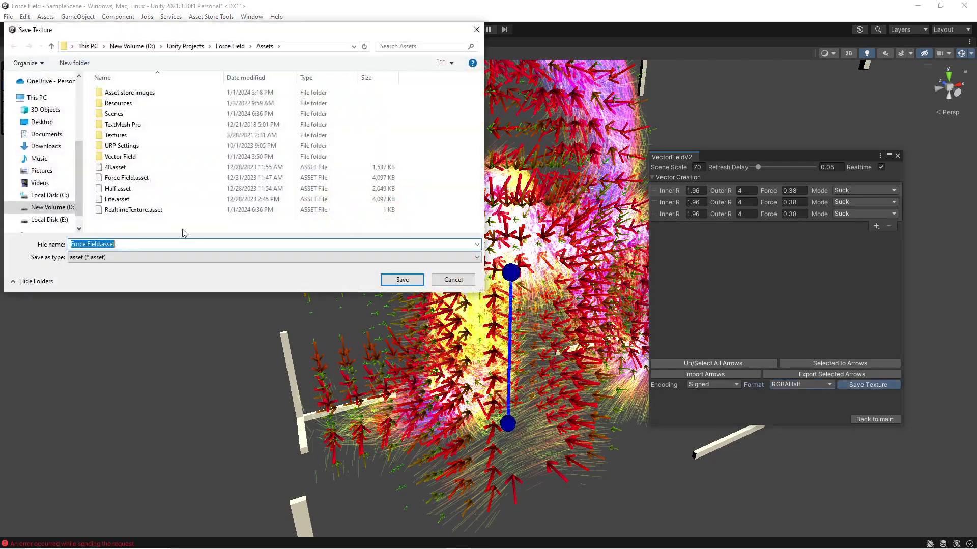
left_click(402, 279)
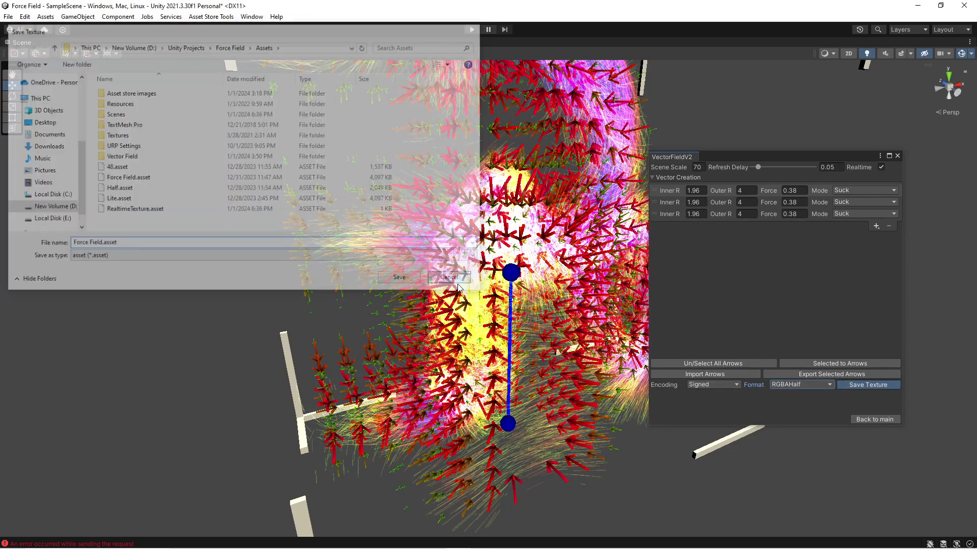
- Try Unsigned texture encoding with RGB565 format, then revert the encoding to Signed
left_click(720, 385)
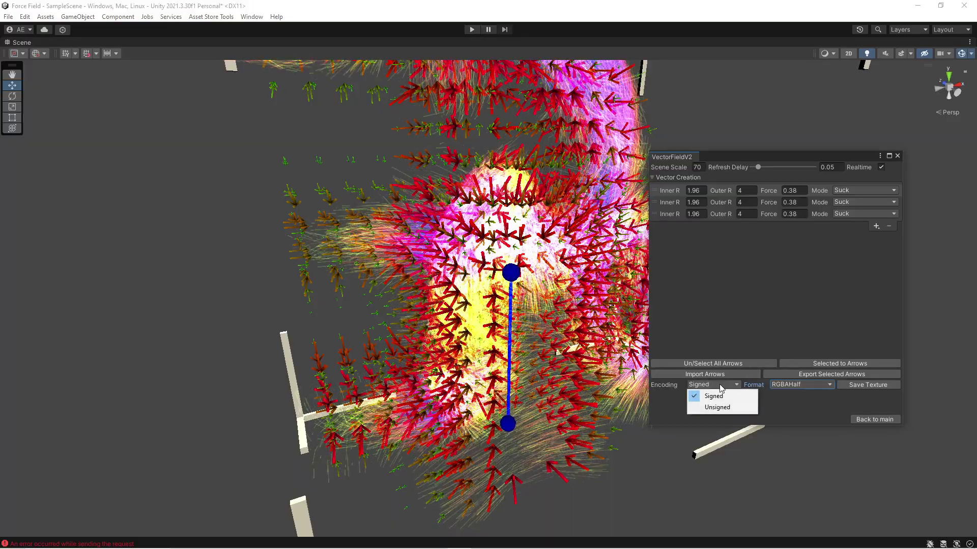
left_click(721, 410)
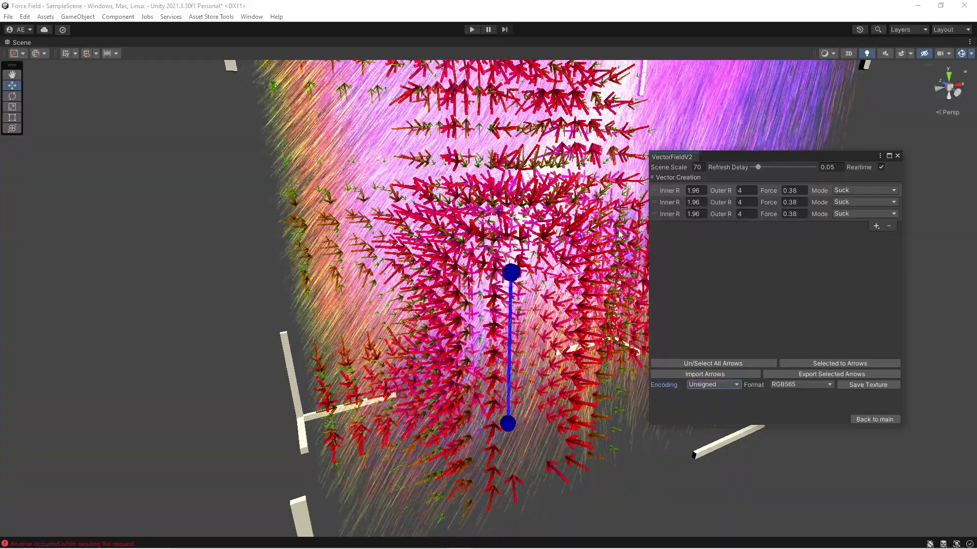
left_click(791, 385)
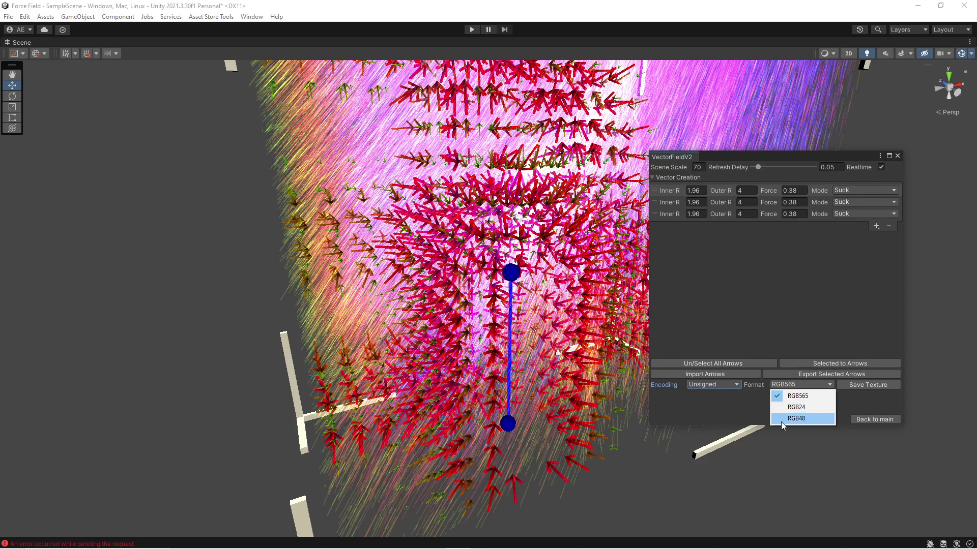
left_click(843, 409)
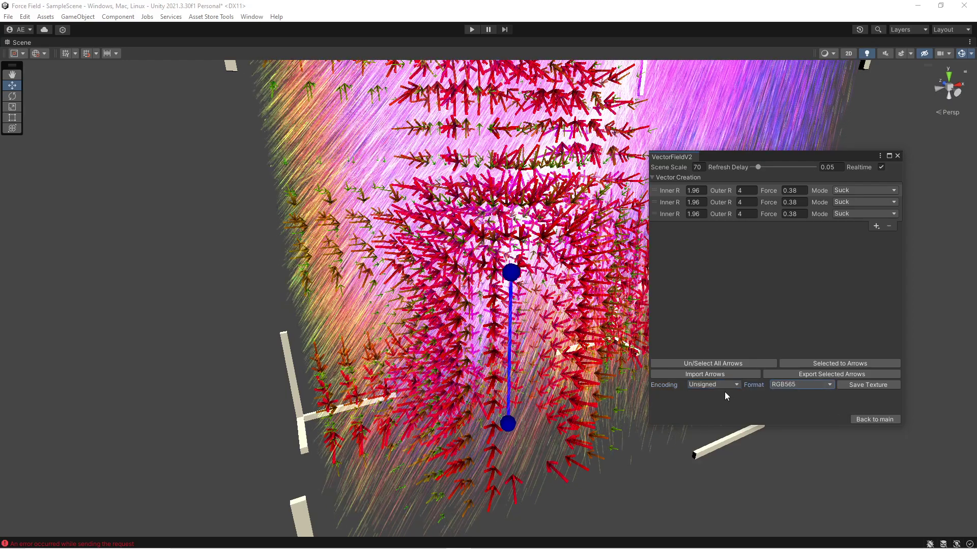
left_click(710, 386)
left_click(714, 397)
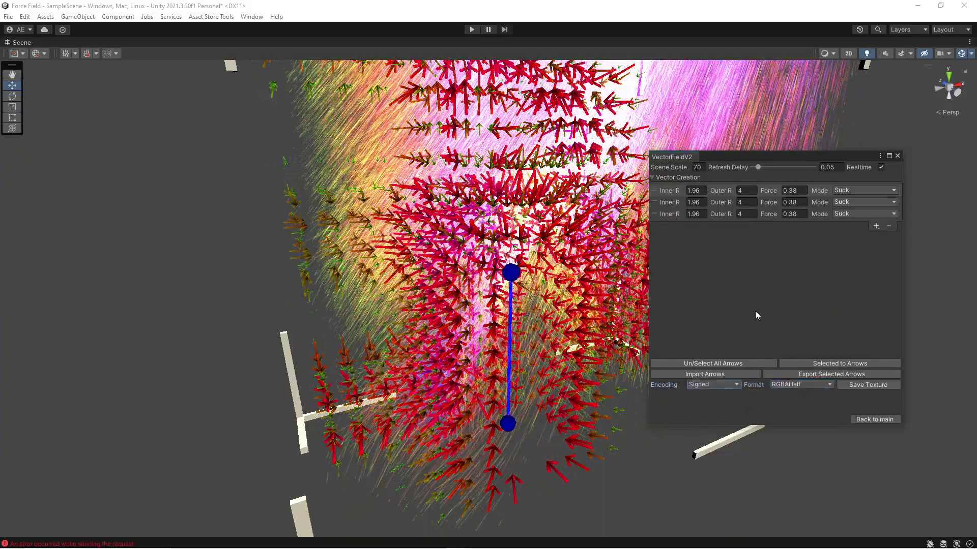
- Close the VectorFieldV2 window and restore the full editor layout with Shift+Space
left_click_drag(569, 350, 72, 325, "alt")
scroll(71, 325, "up", 6)
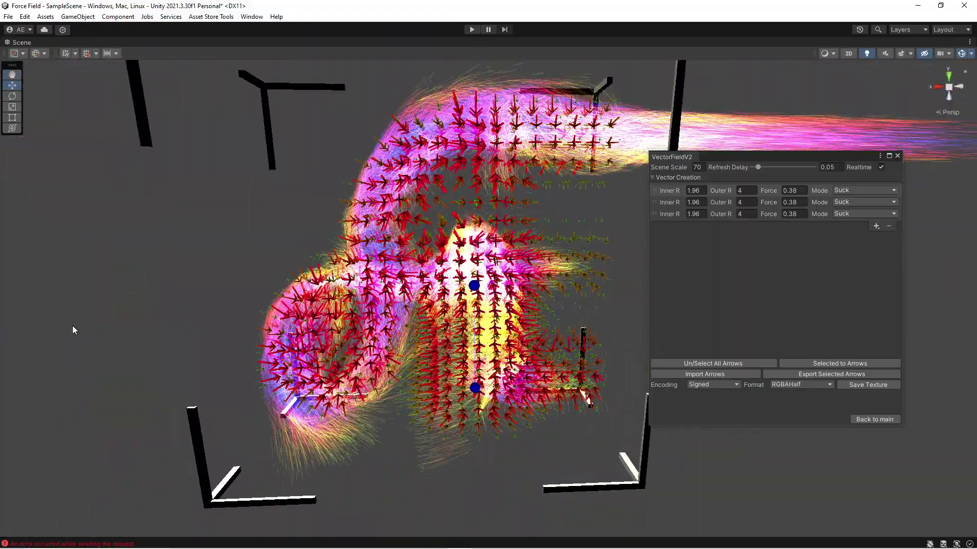
left_click(897, 156)
key("shift+space")
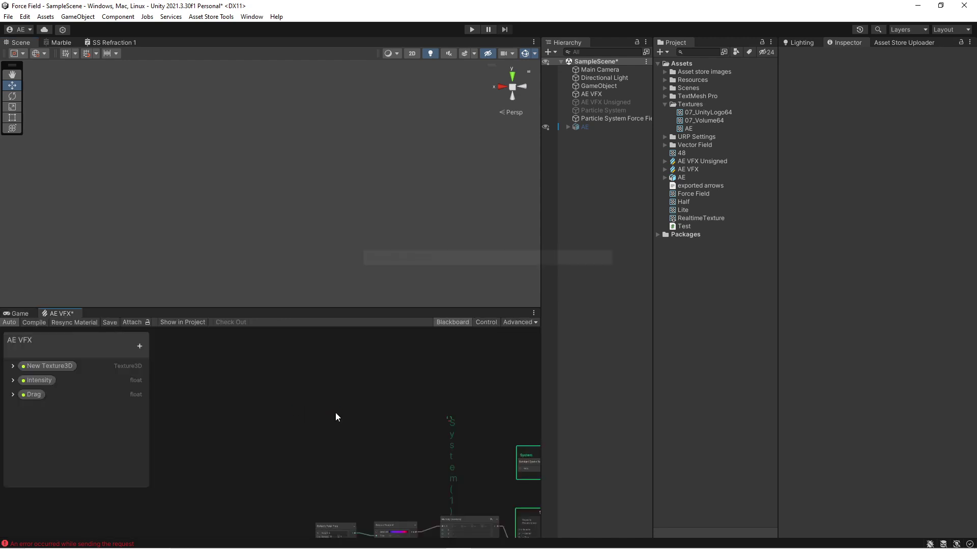
- Maximize the AE VFX graph and pan from Spawn through Initialize Particle to Update Particle
key("shift+space")
scroll(462, 193, "up", 10)
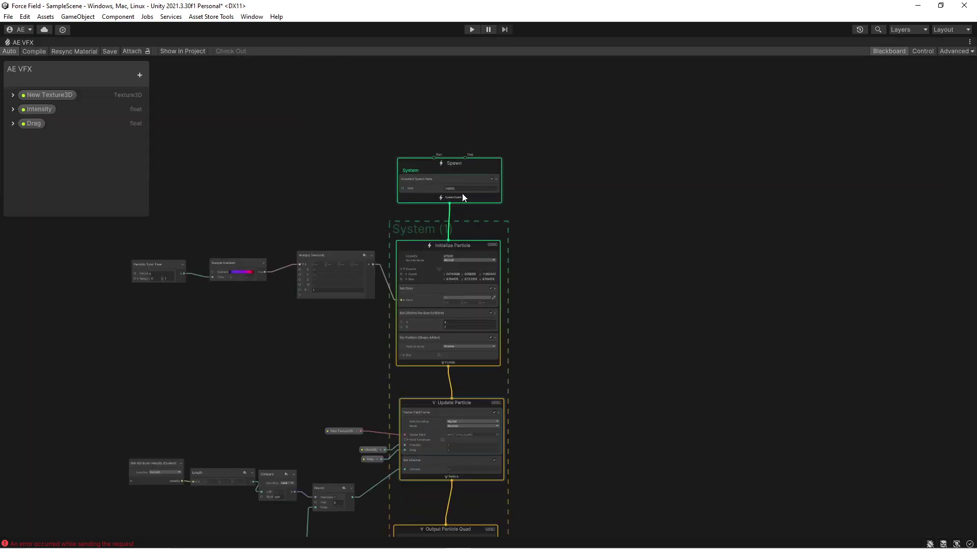
middle_click_drag(279, 239, 325, 239)
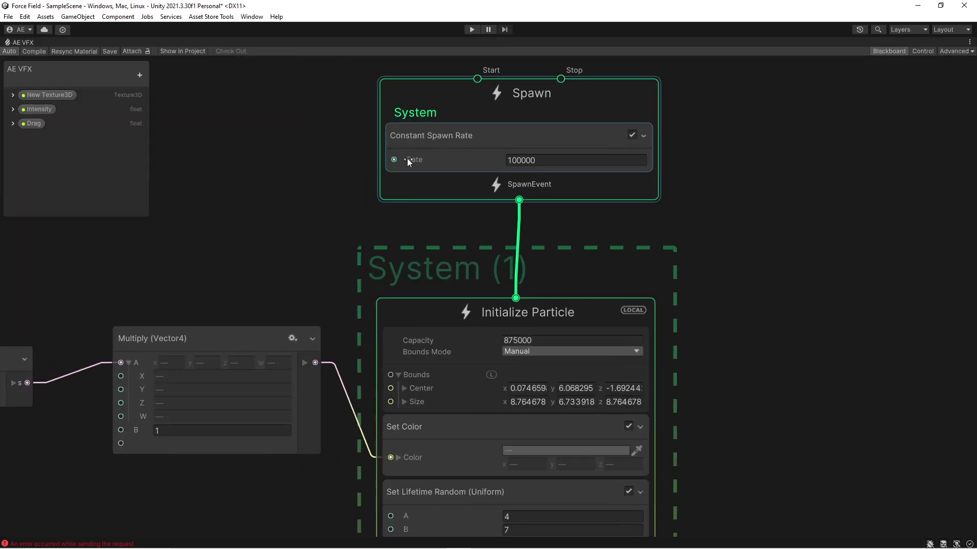
scroll(273, 239, "down", 2)
scroll(386, 163, "down", 1)
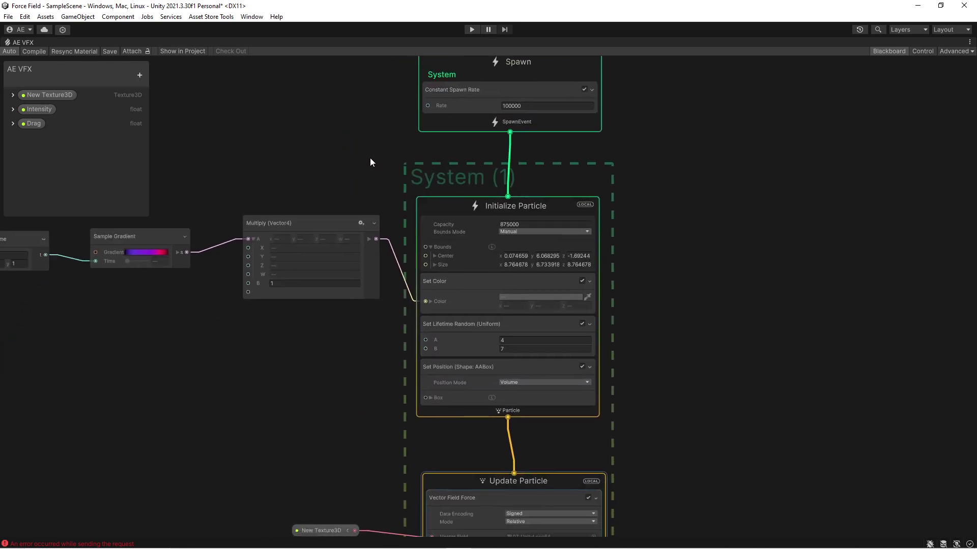
middle_click_drag(370, 158, 463, 147)
mouse_move(478, 182)
middle_mouse_down()
mouse_move(465, 183)
mouse_move(476, 186)
middle_mouse_up()
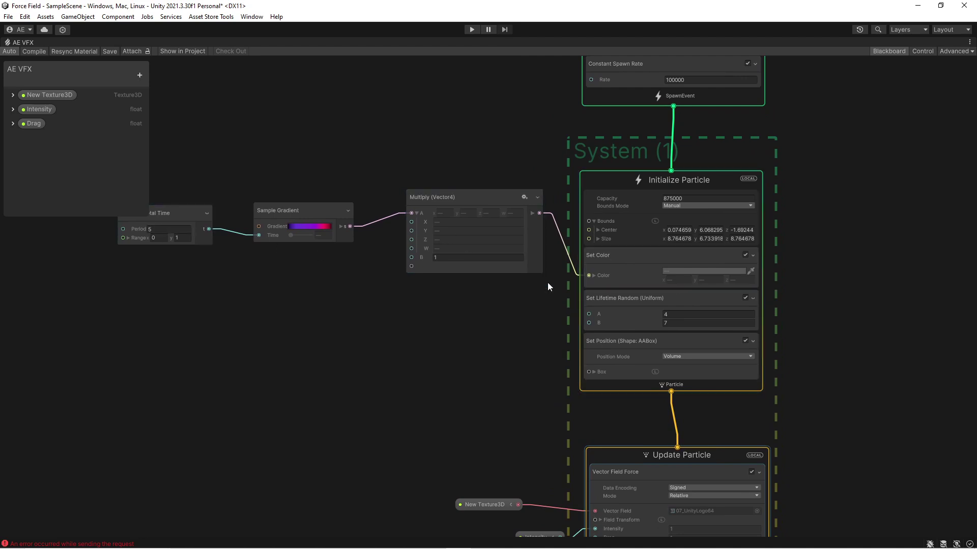
middle_click_drag(473, 291, 449, 259)
middle_click_drag(456, 318, 450, 307)
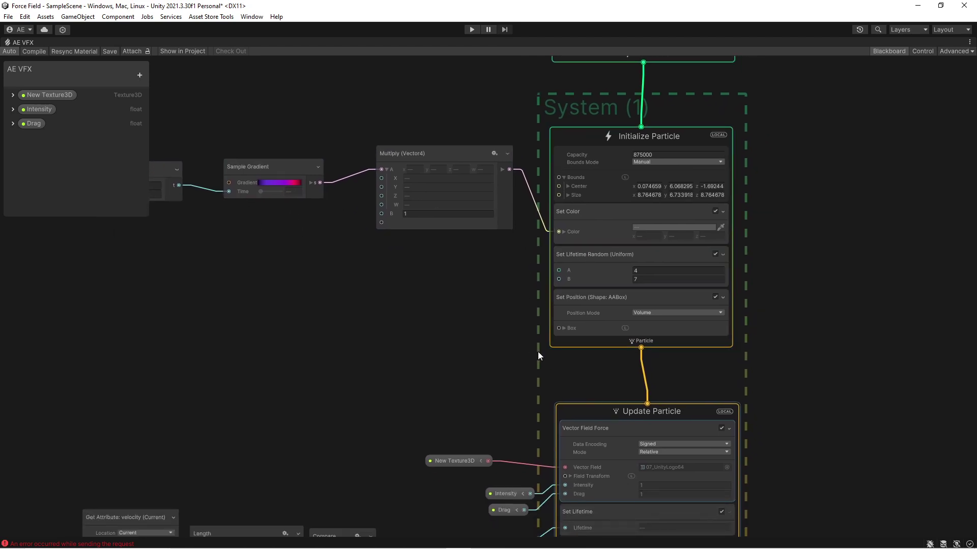
scroll(538, 352, "up", 4)
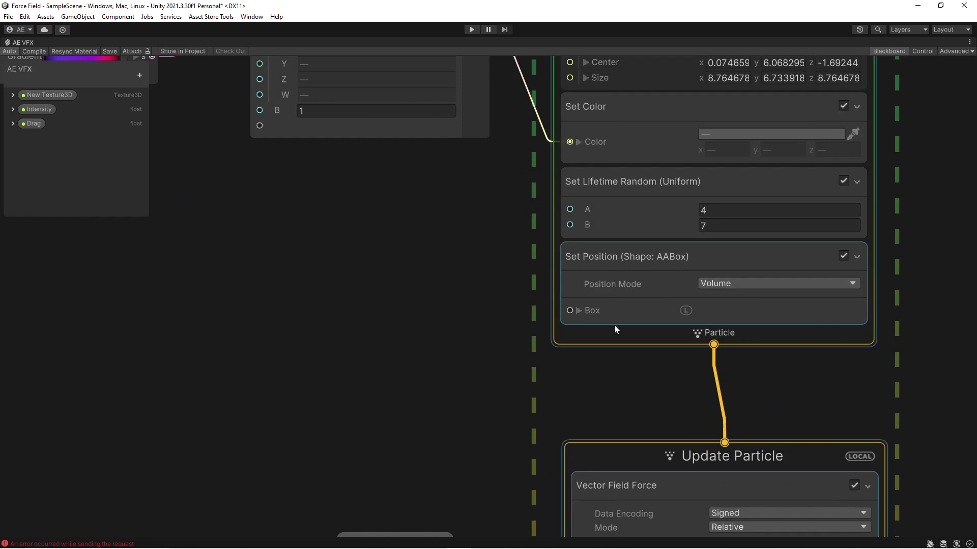
key("f")
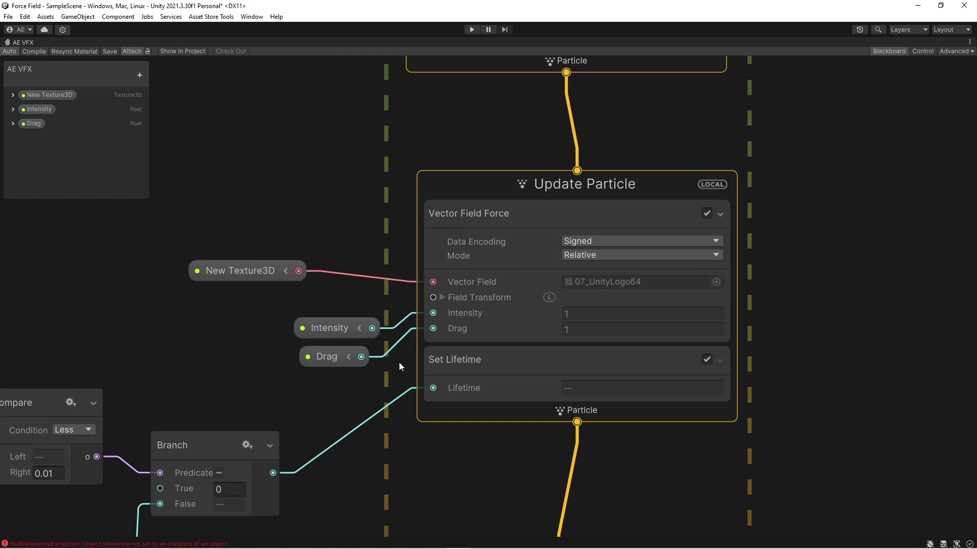
- Move the Get Attribute: lifetime node up beside the Branch node
middle_click_drag(187, 368, 396, 144)
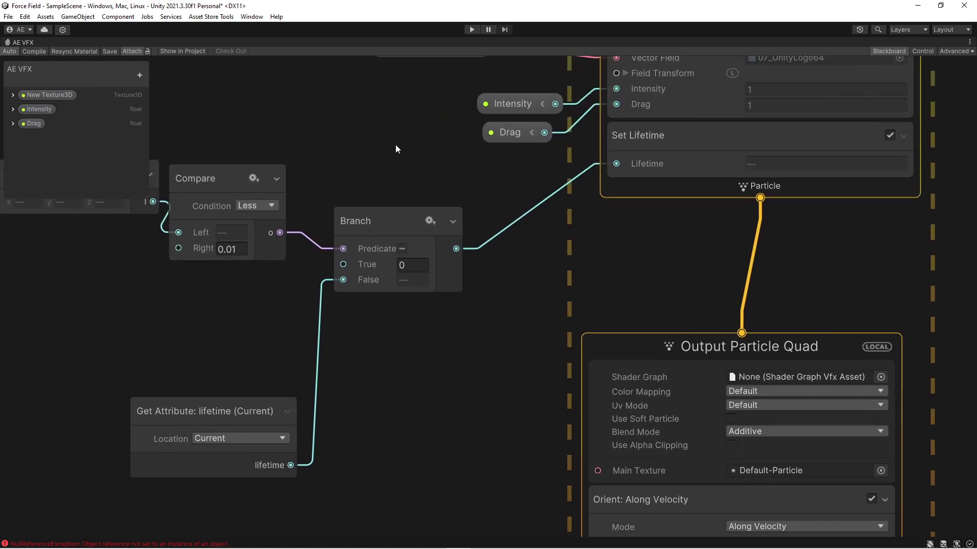
middle_click_drag(599, 196, 626, 248)
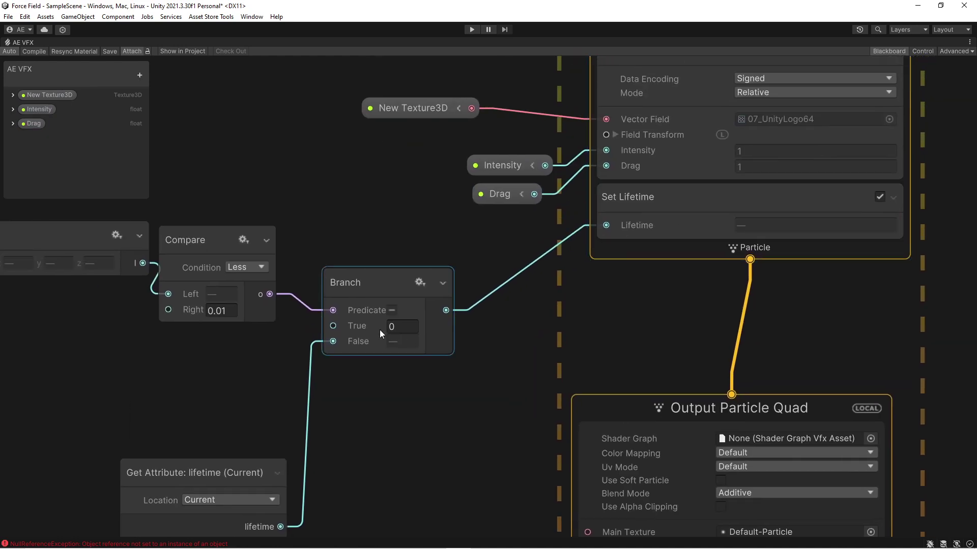
middle_click_drag(322, 259, 459, 217)
left_click_drag(354, 420, 355, 316)
middle_click_drag(228, 325, 355, 393)
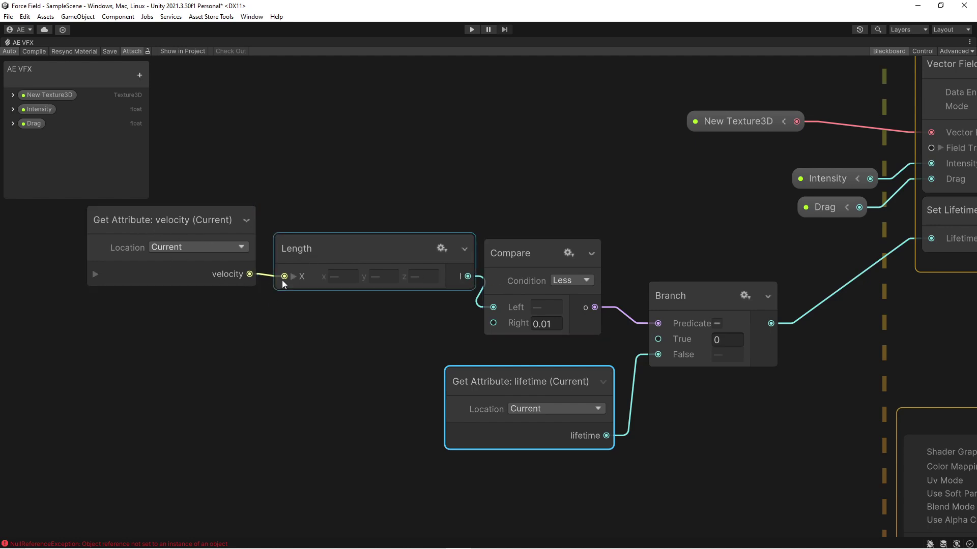
- Inspect the velocity Length and Compare chain checking speed against 0.01 for Set Lifetime
middle_click_drag(508, 178, 350, 180)
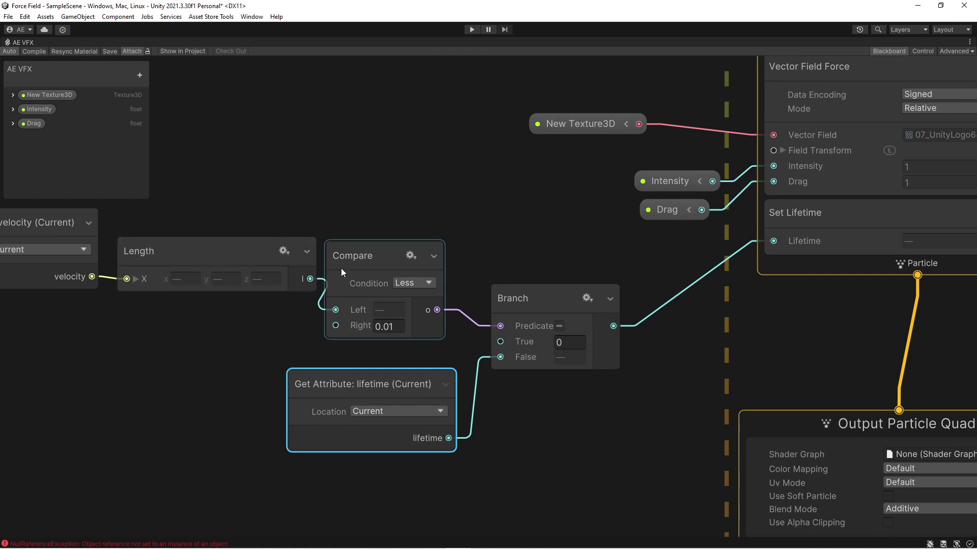
left_click_drag(341, 273, 347, 270)
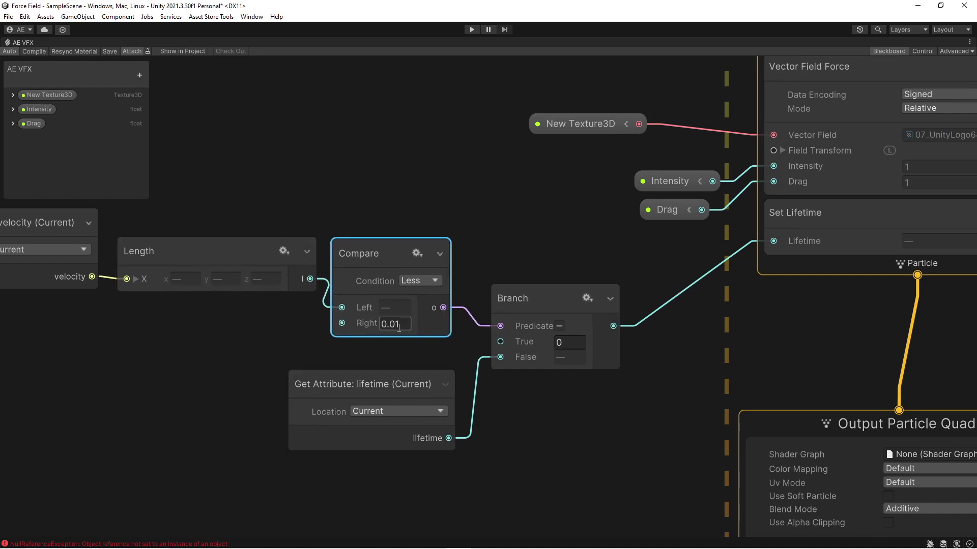
left_click_drag(399, 328, 395, 328)
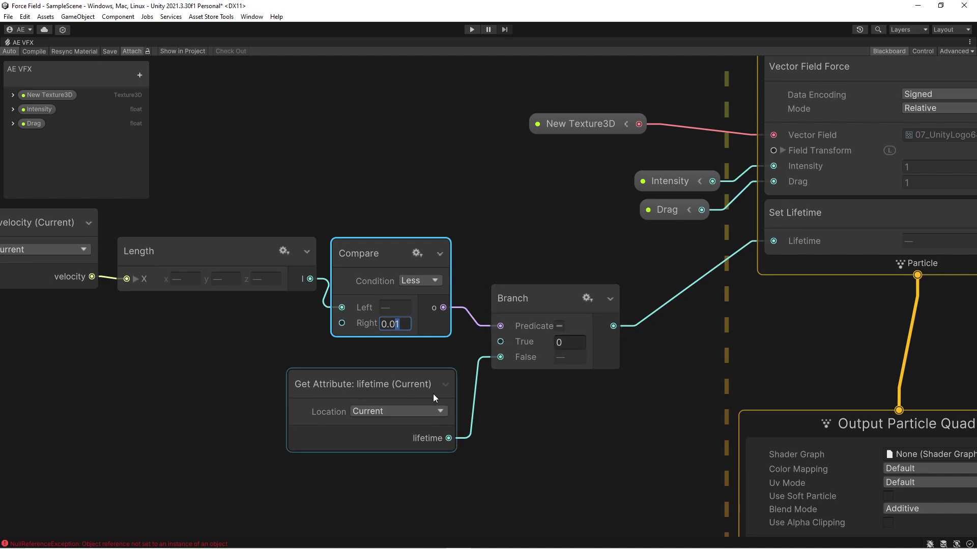
middle_click_drag(547, 398, 264, 408)
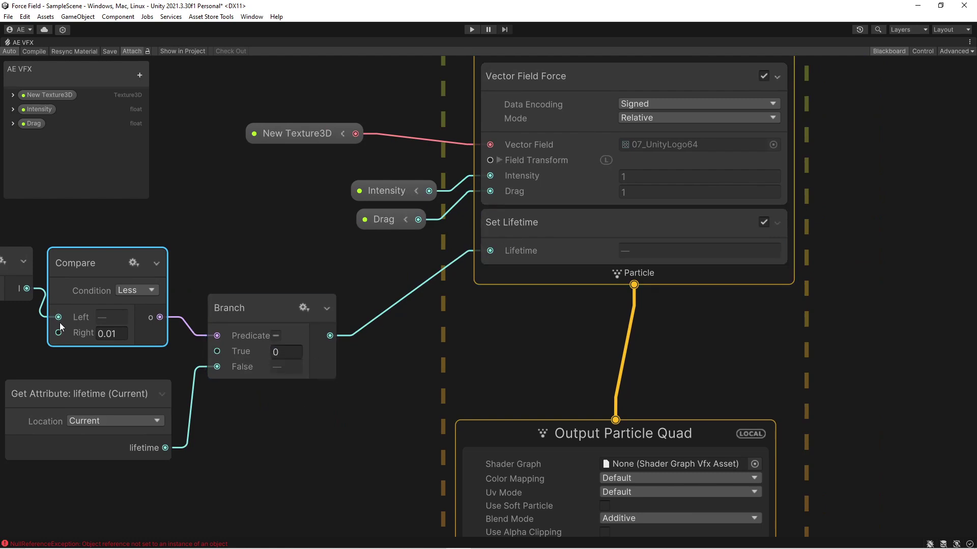
- Deselect the Compare node and bring the Output Particle Quad context into view
left_click(110, 334)
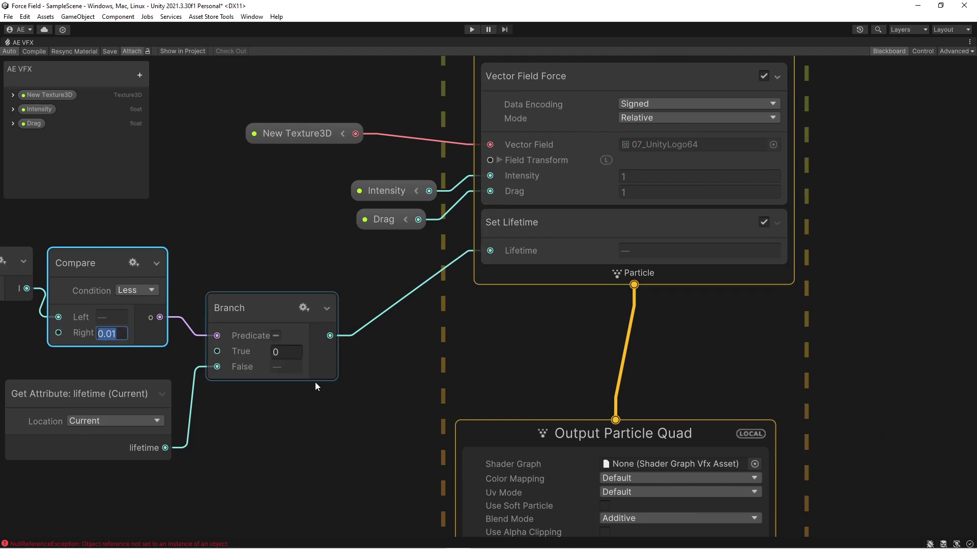
left_click(402, 391)
scroll(407, 358, "down", 2)
middle_click_drag(407, 357, 385, 206)
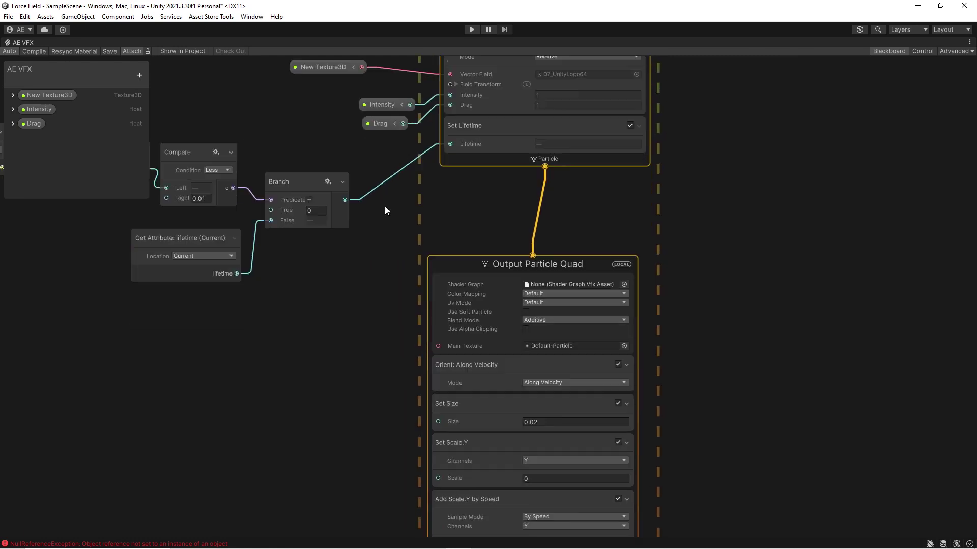
middle_click_drag(358, 398, 245, 203)
scroll(326, 262, "up", 1)
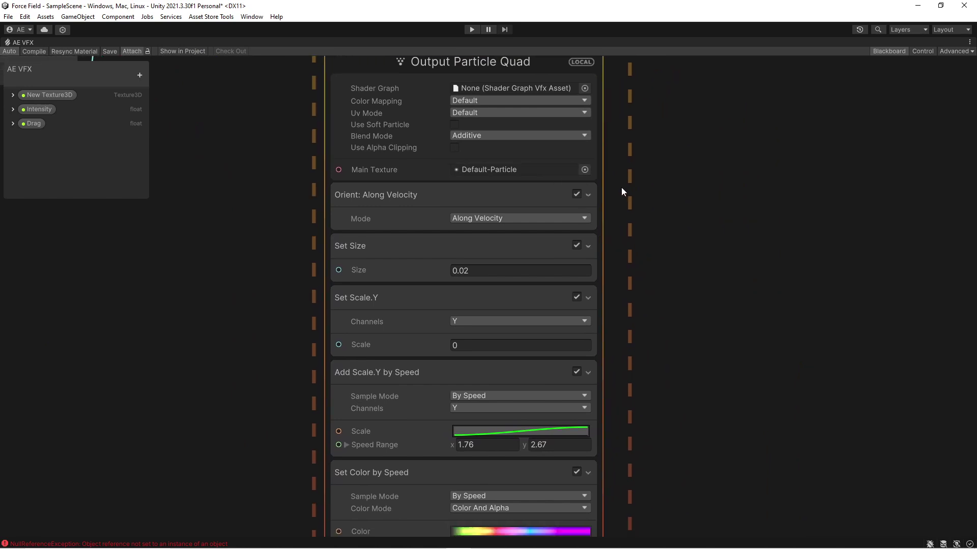
middle_click_drag(621, 187, 619, 161)
- Inspect the output blocks: size 0.02, Scale.Y by speed 1.76–2.67, color by speed 1.44–6.38
left_click(559, 269)
middle_click_drag(572, 265, 606, 206)
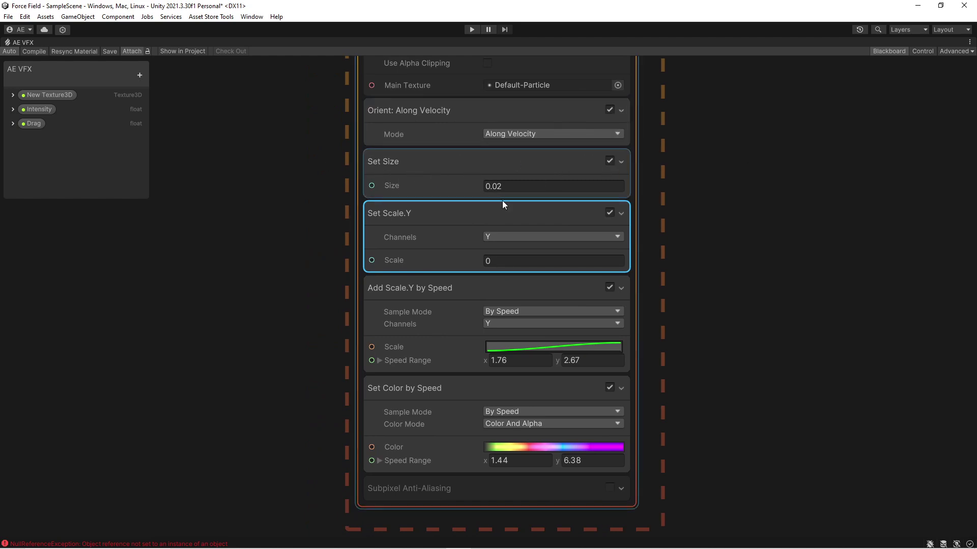
middle_click_drag(286, 316, 279, 246)
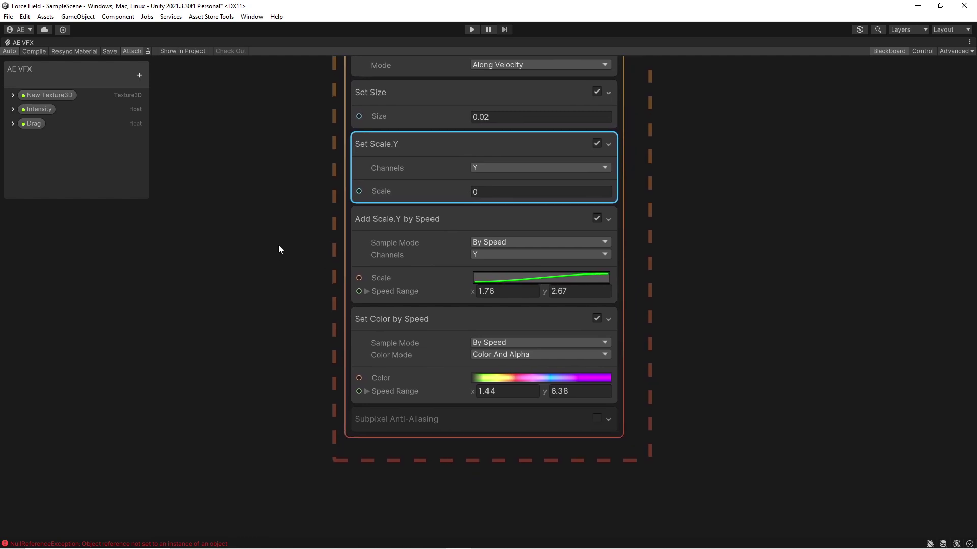
scroll(323, 298, "up", 2)
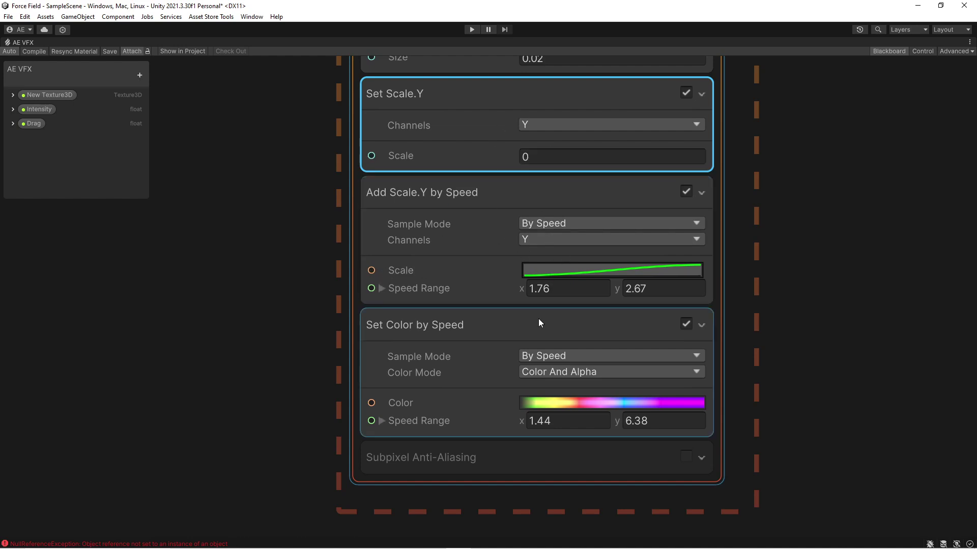
scroll(699, 276, "down", 1)
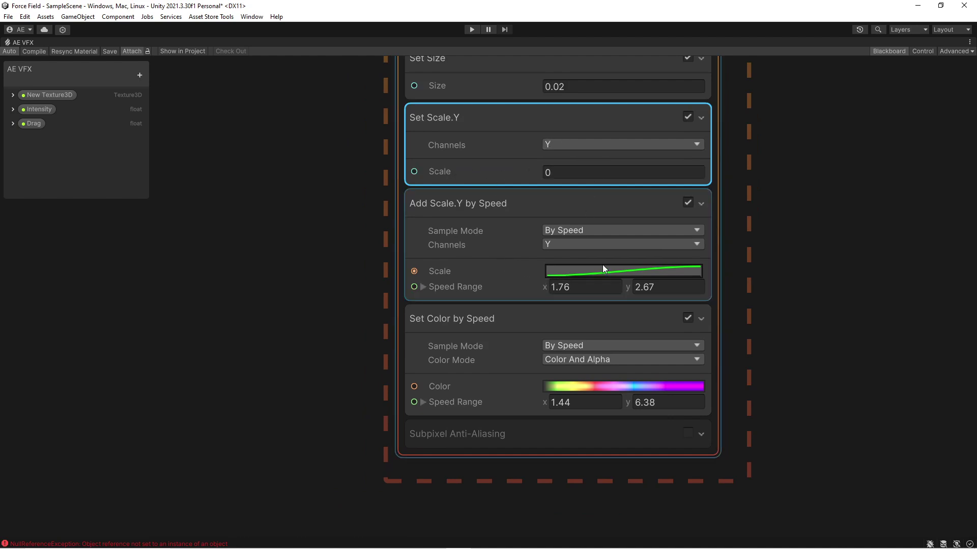
middle_click_drag(670, 269, 642, 272)
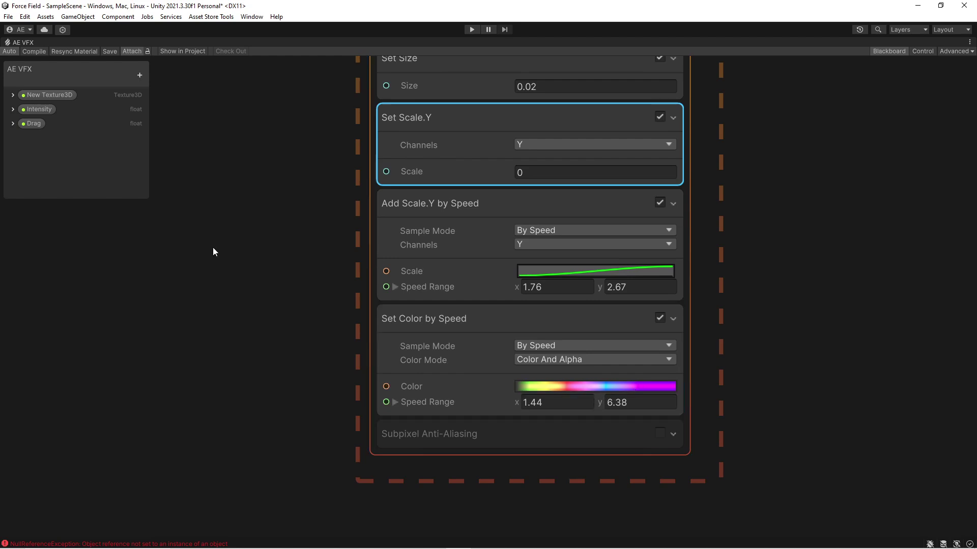
- Restore the docked layout, select AE VFX, and show its speed-coloured particles in the Game view
key("shift+space")
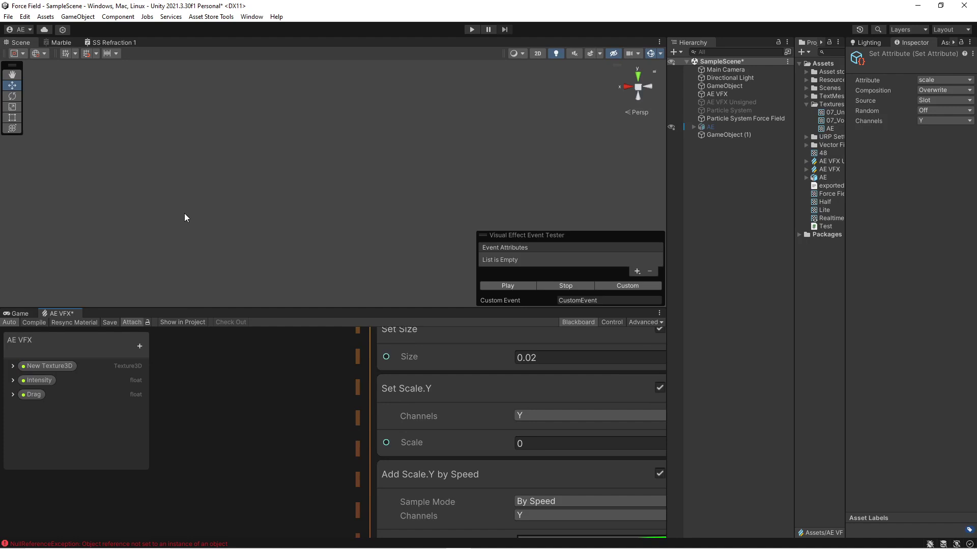
left_click(725, 94)
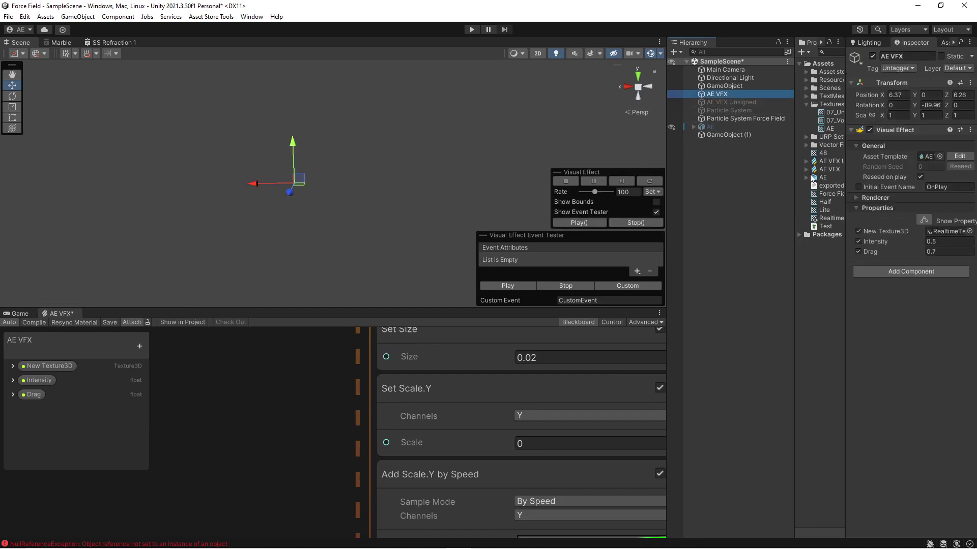
left_click_drag(795, 183, 946, 231)
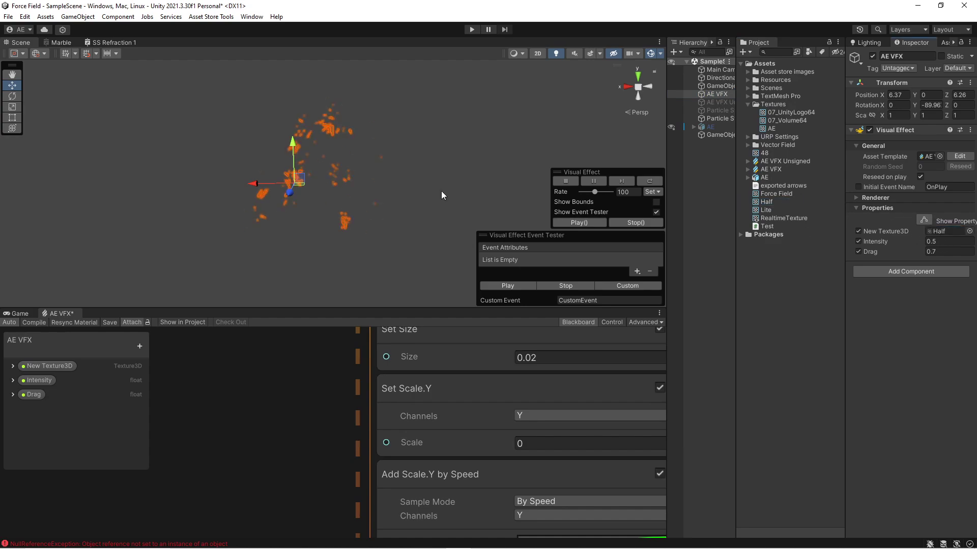
left_click(26, 313)
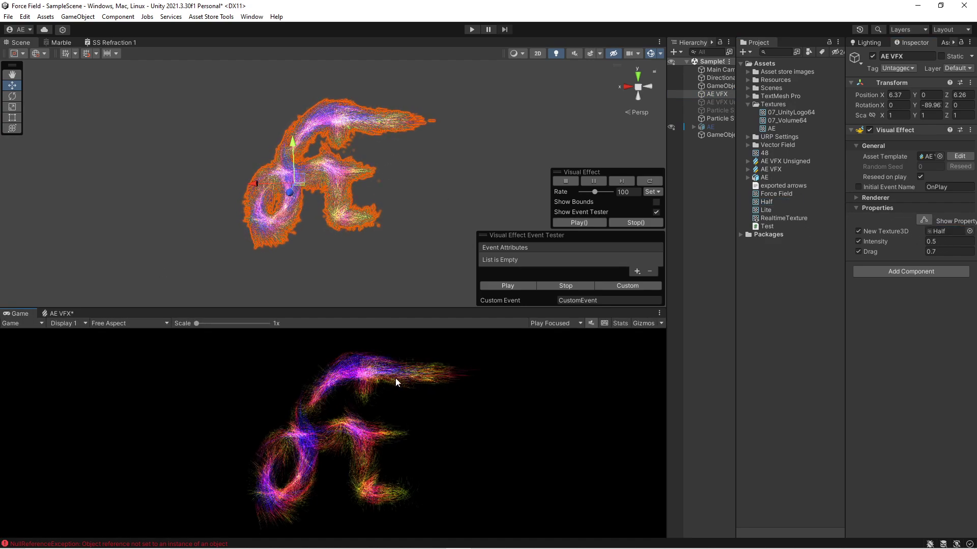